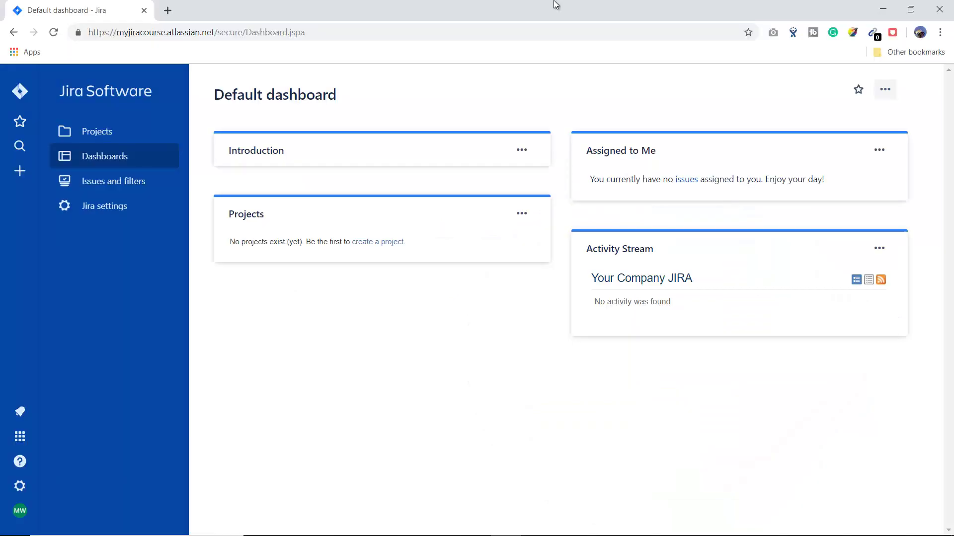
pyautogui.click(296, 32)
pyautogui.moveTo(296, 32); pyautogui.dragTo(88, 32)
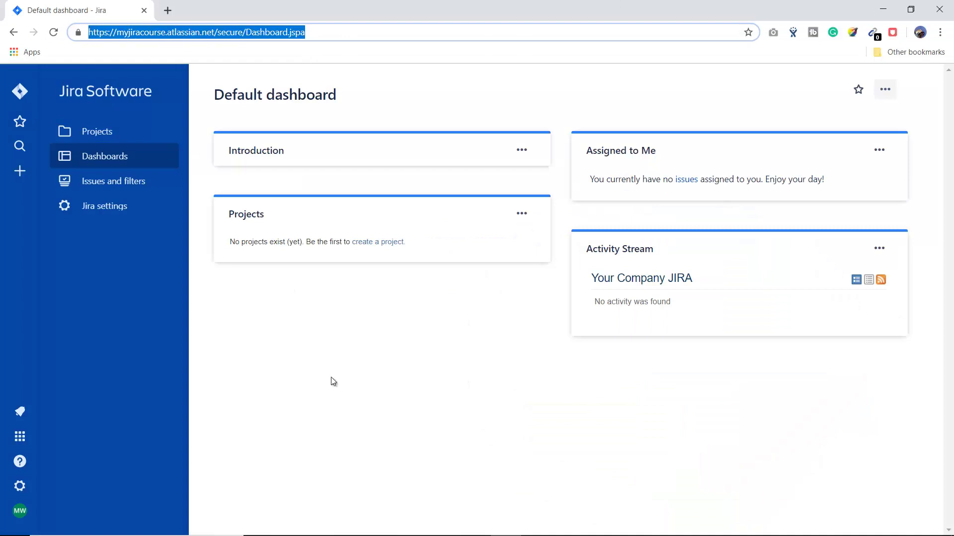
pyautogui.click(371, 467)
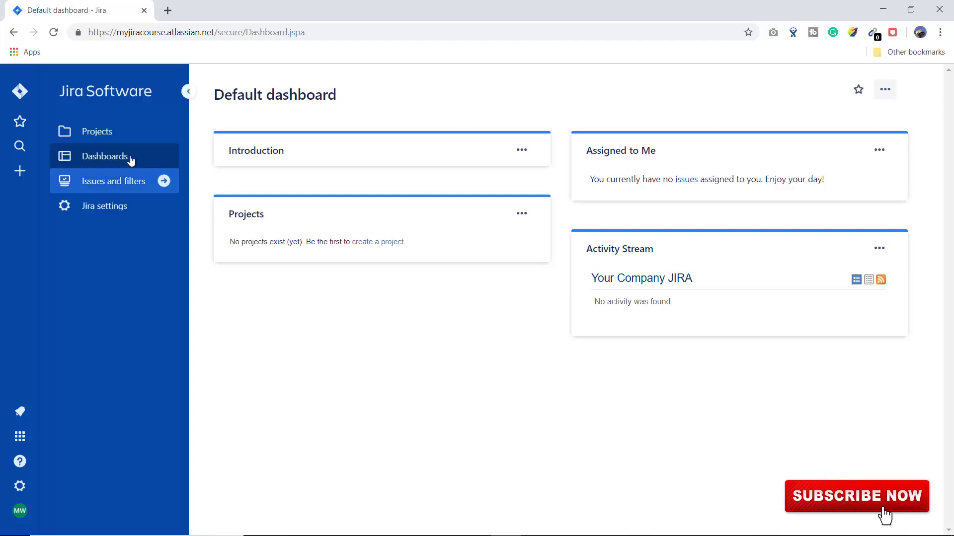
# Go to the projects list and start creating the first project
pyautogui.click(101, 133)
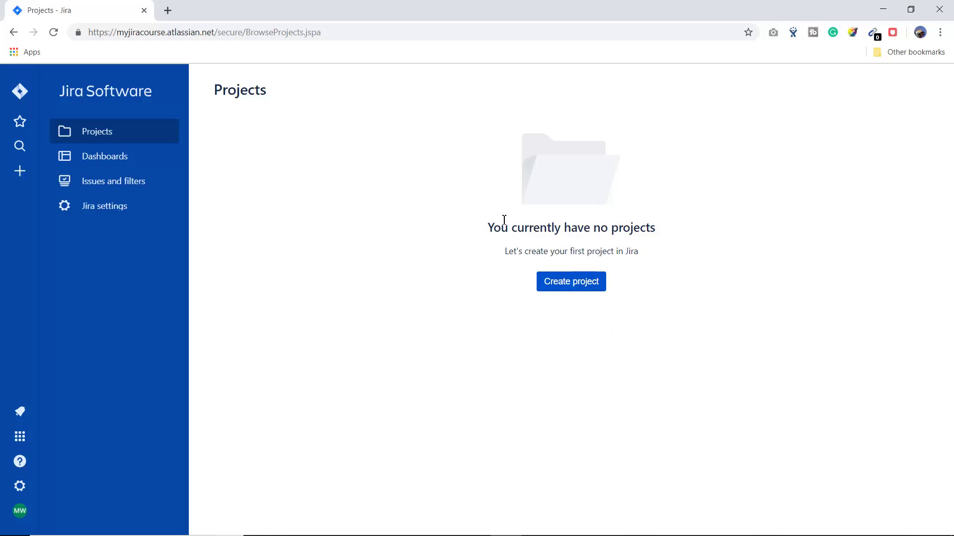
pyautogui.moveTo(494, 229); pyautogui.dragTo(670, 258)
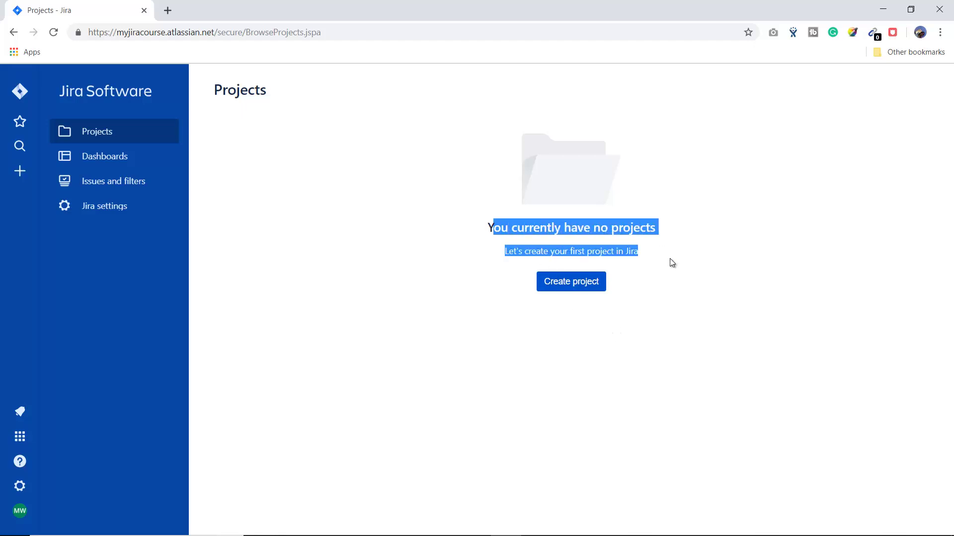
pyautogui.click(681, 280)
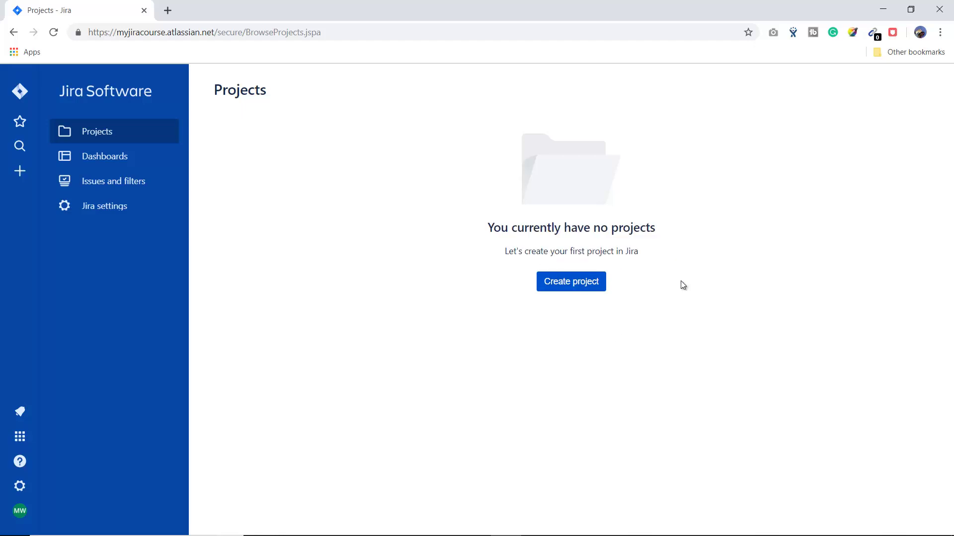
pyautogui.click(569, 285)
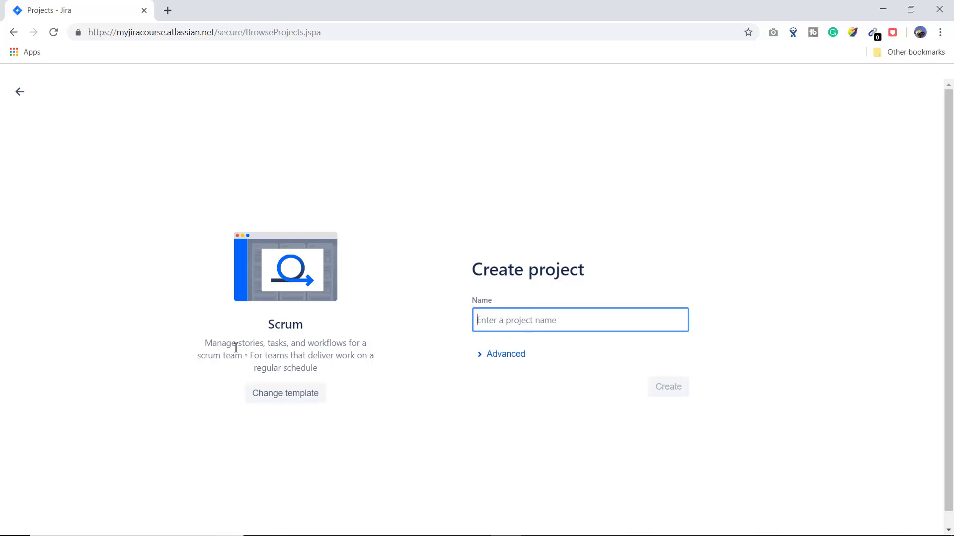
pyautogui.click(318, 369)
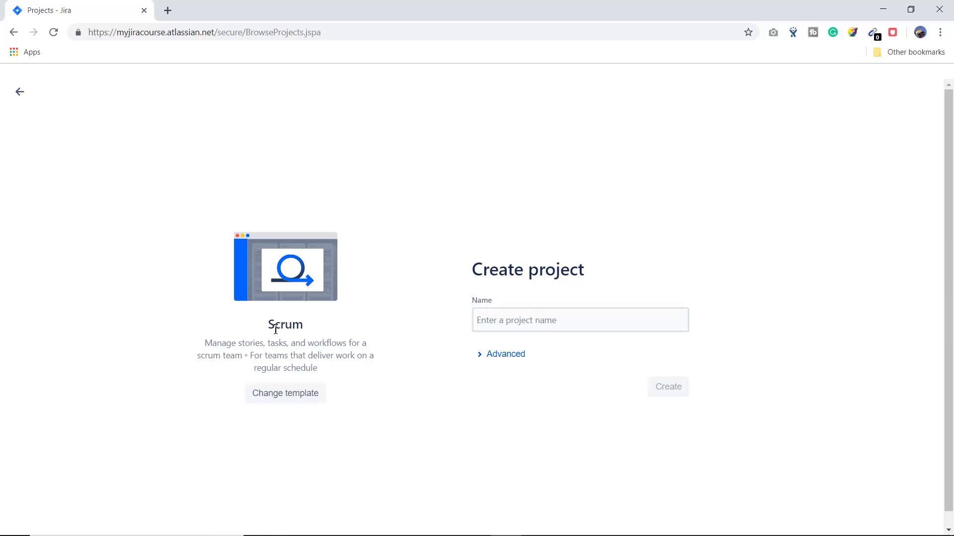
pyautogui.moveTo(268, 328); pyautogui.dragTo(332, 326)
pyautogui.click(332, 326)
# Browse the classic project templates and choose the Scrum template
pyautogui.click(289, 395)
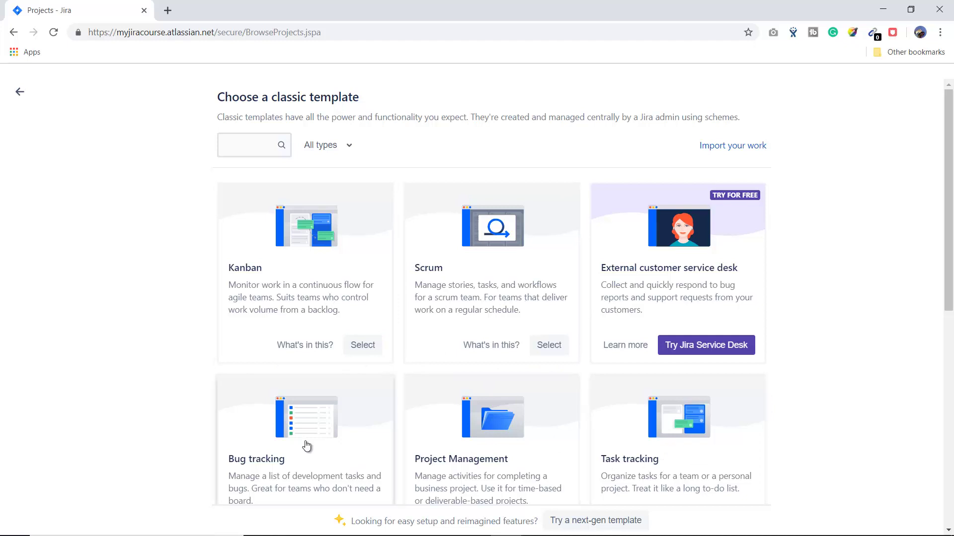
pyautogui.scroll(-6, 524, 407)
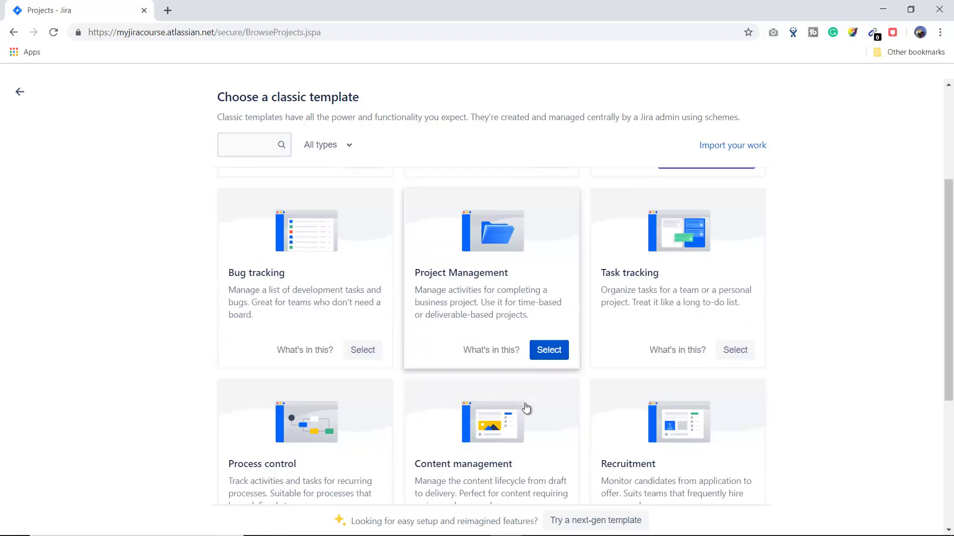
pyautogui.scroll(6, 526, 407)
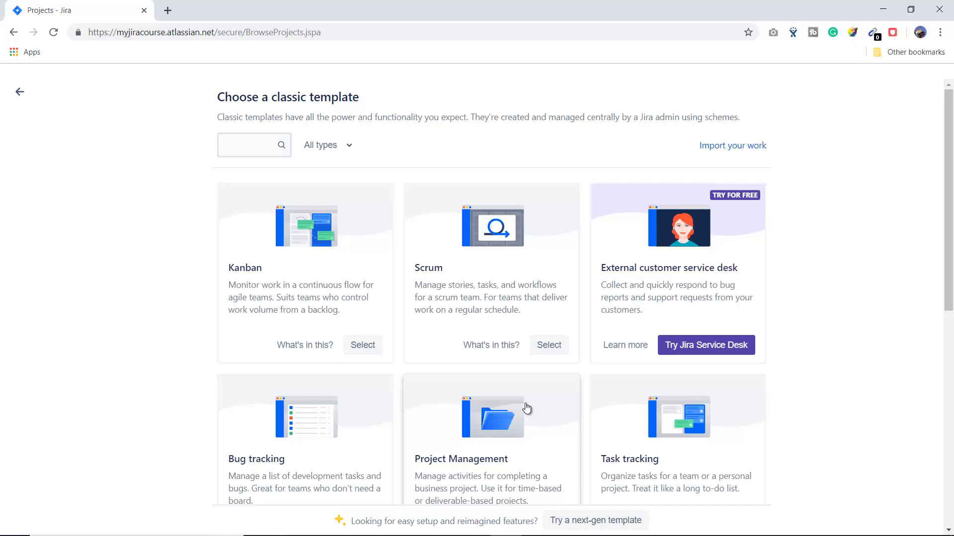
pyautogui.click(552, 346)
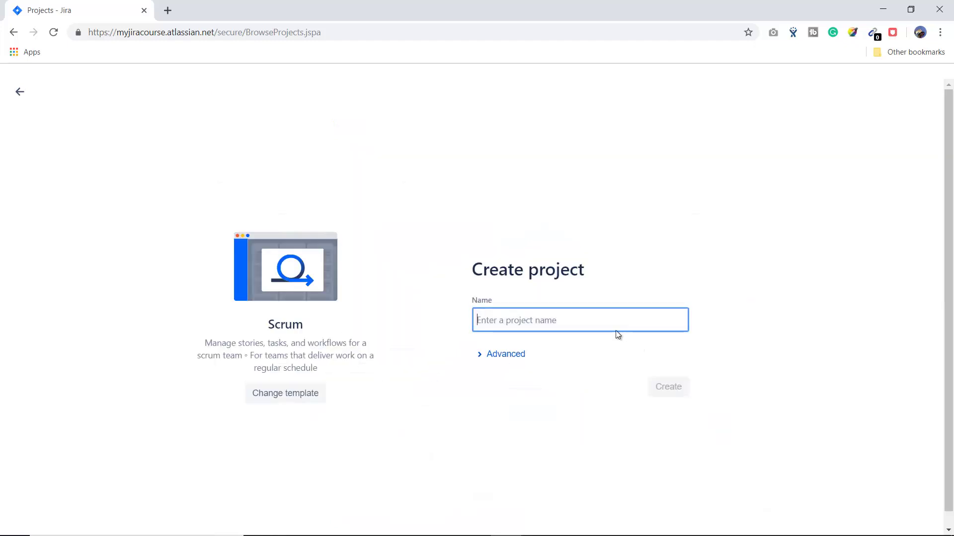
# Name the project "Project A", show the advanced options, keep the key PA, and create the project
pyautogui.write('Project A')
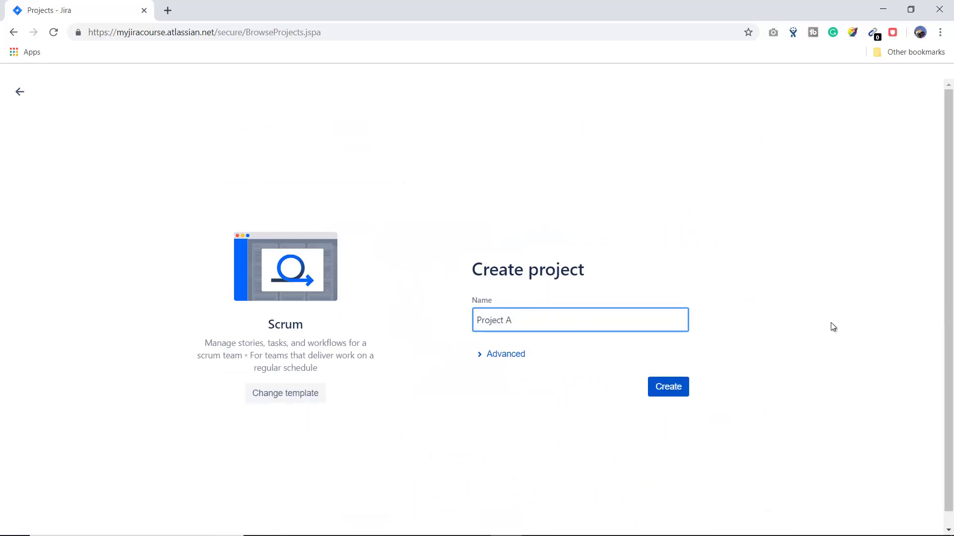
pyautogui.click(814, 321)
pyautogui.click(483, 354)
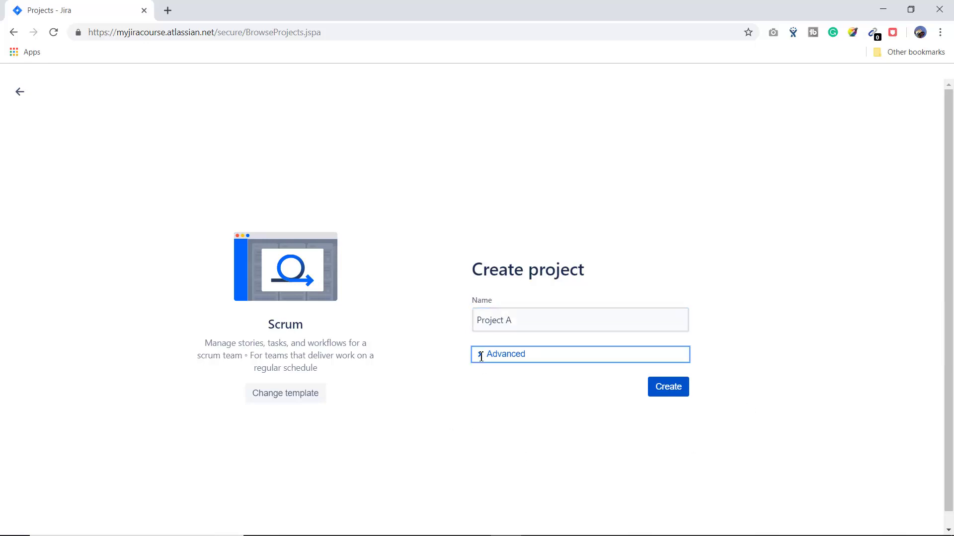
pyautogui.click(505, 361)
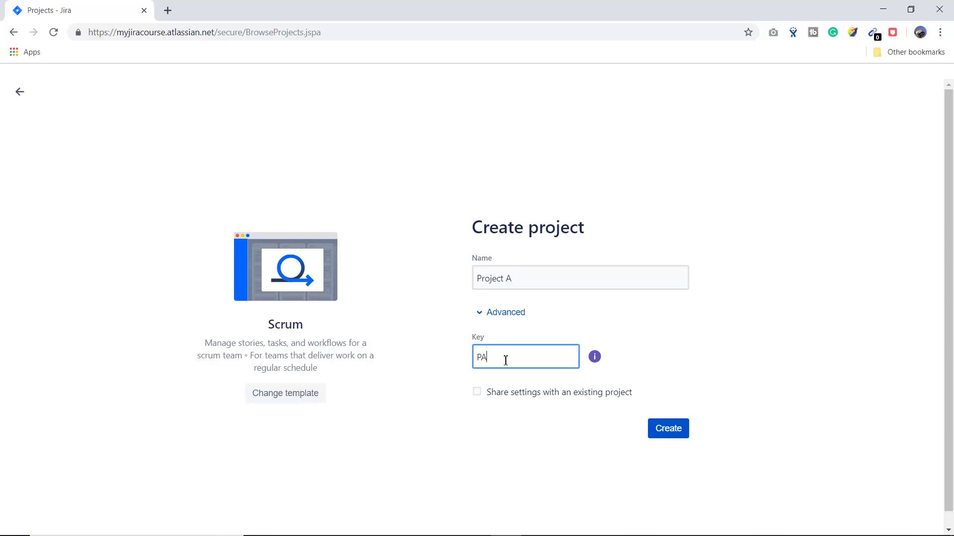
pyautogui.doubleClick(484, 357)
pyautogui.click(505, 280)
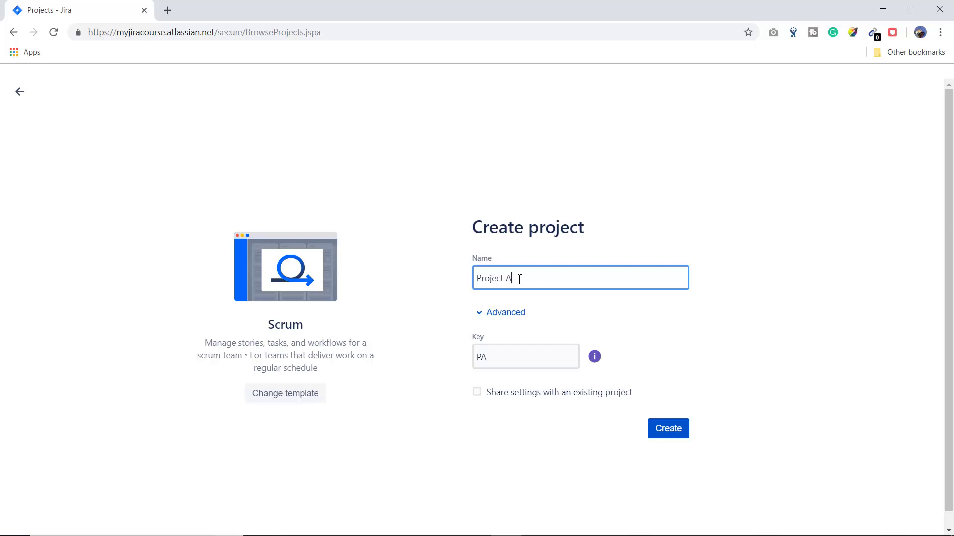
pyautogui.click(515, 360)
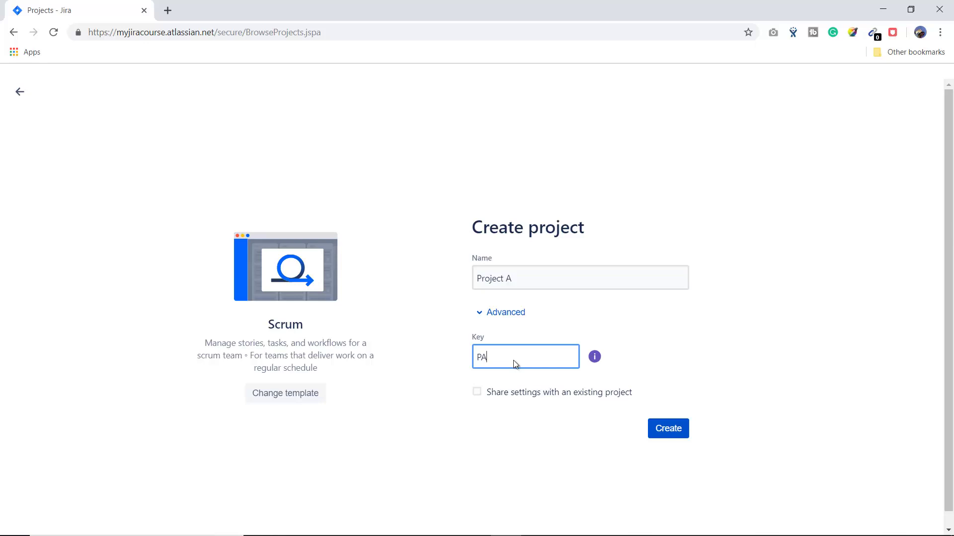
pyautogui.click(667, 435)
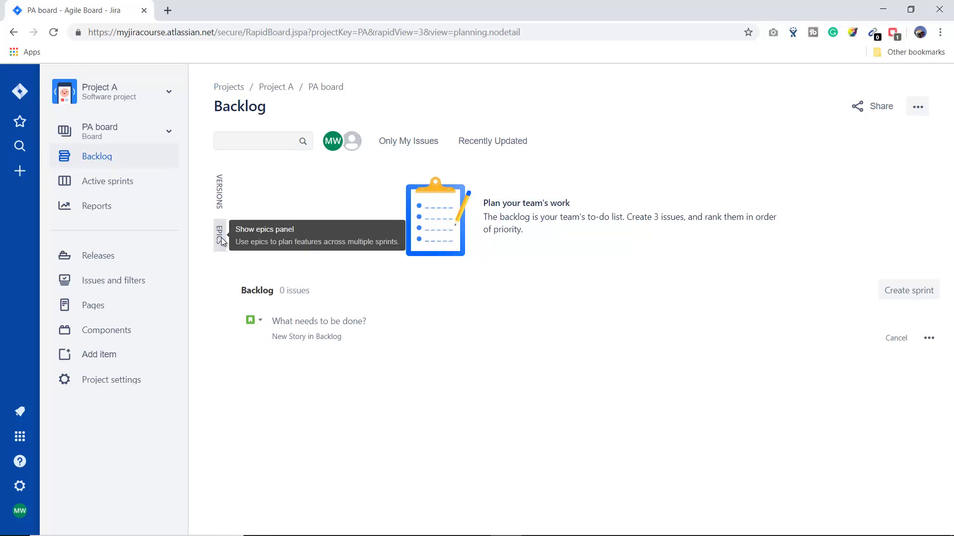
# Look at the issue types available for a new backlog item and at the backlog's epics panel
pyautogui.click(261, 321)
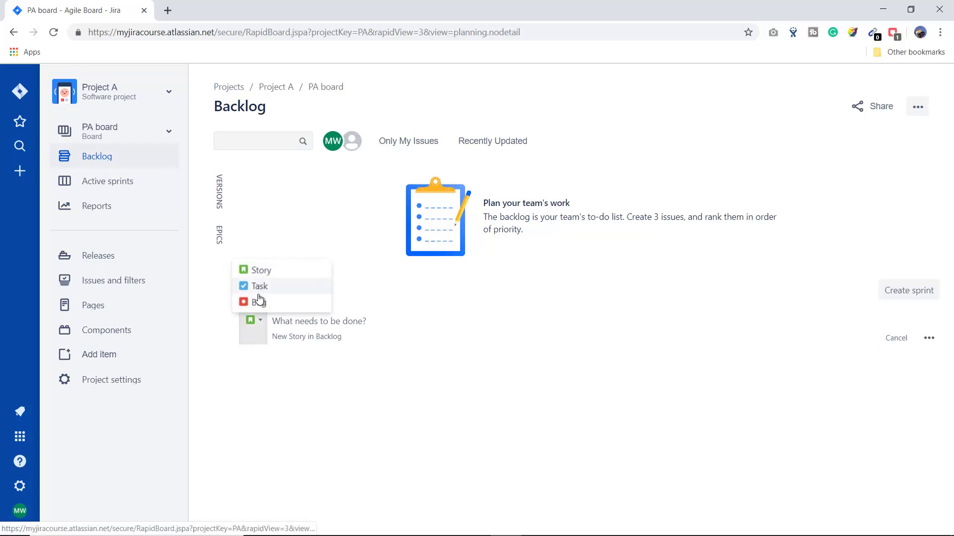
pyautogui.click(252, 460)
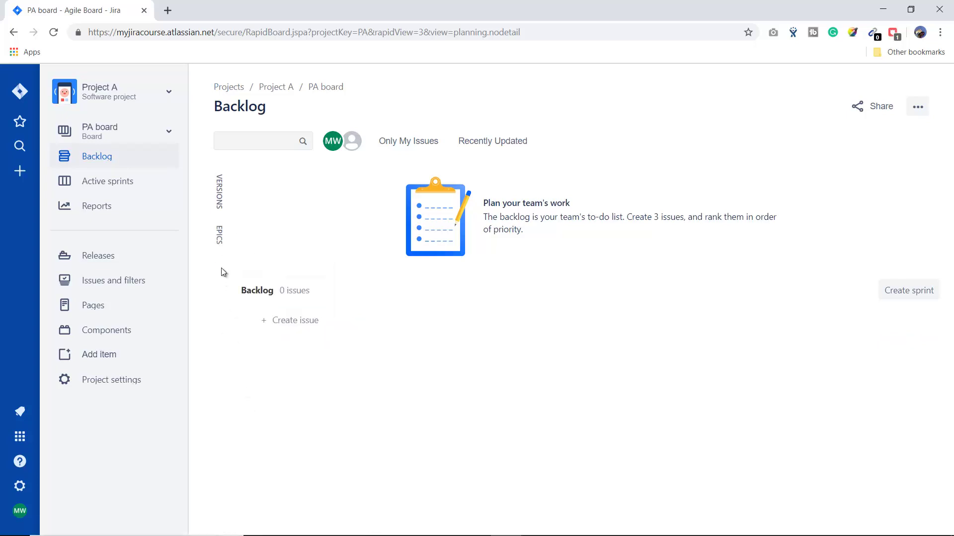
pyautogui.click(219, 234)
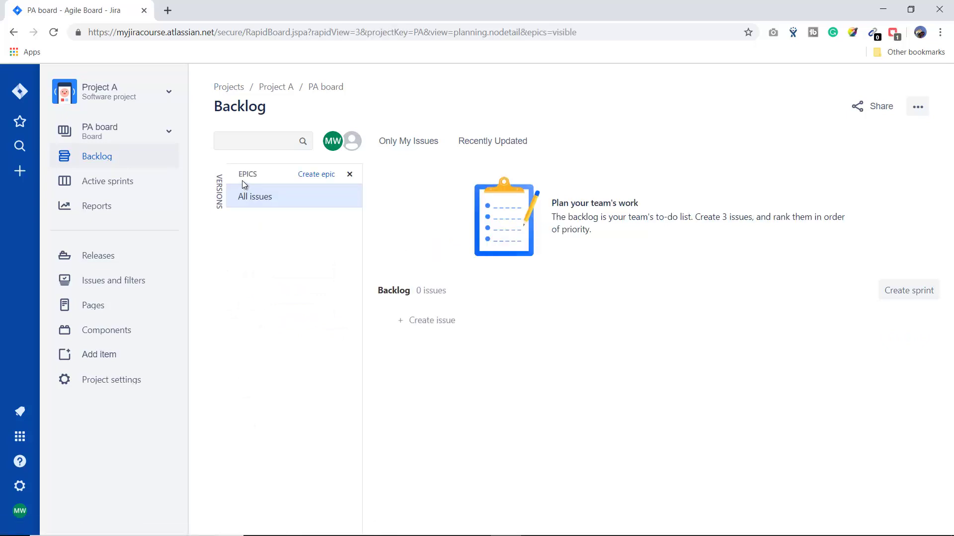
pyautogui.click(349, 175)
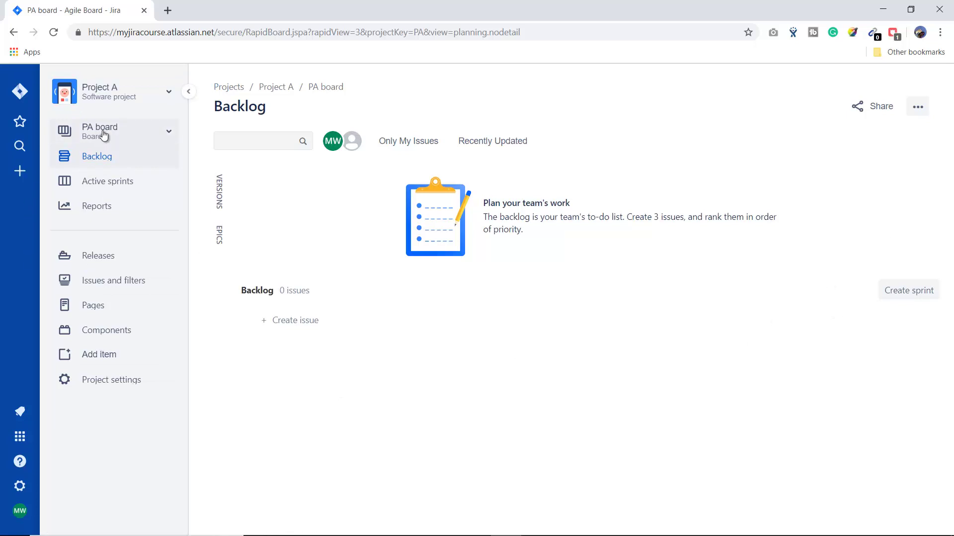
# View the boards in Project A and the board types offered for a new board, without creating one
pyautogui.click(168, 133)
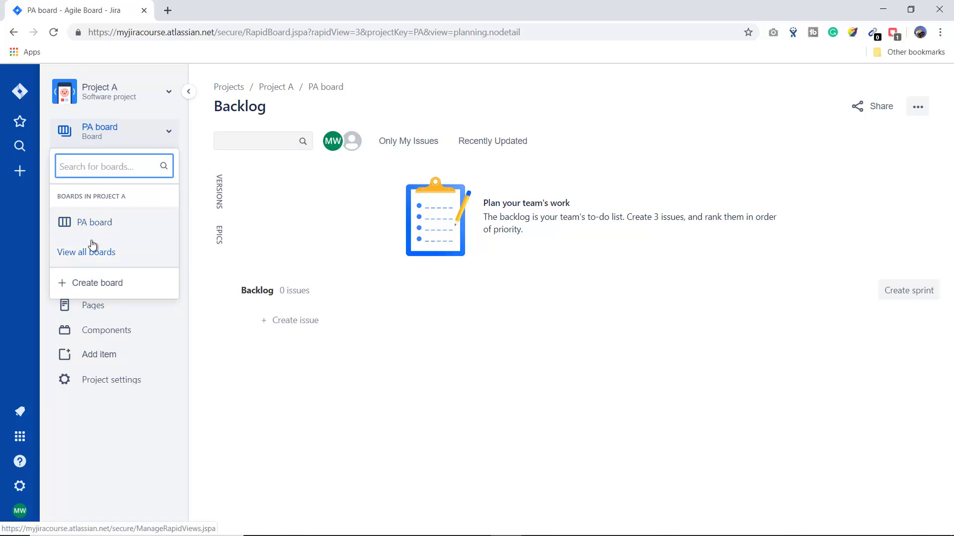
pyautogui.click(100, 284)
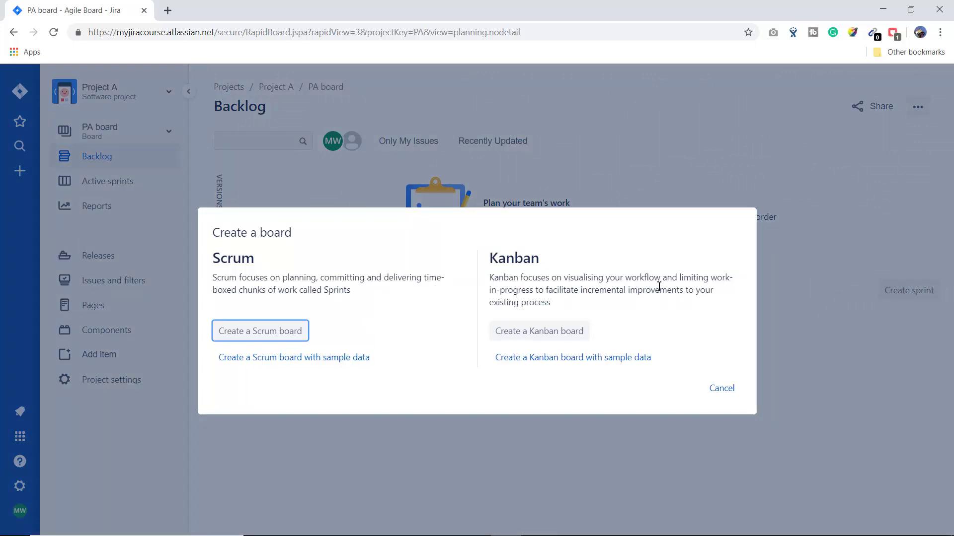
pyautogui.click(724, 389)
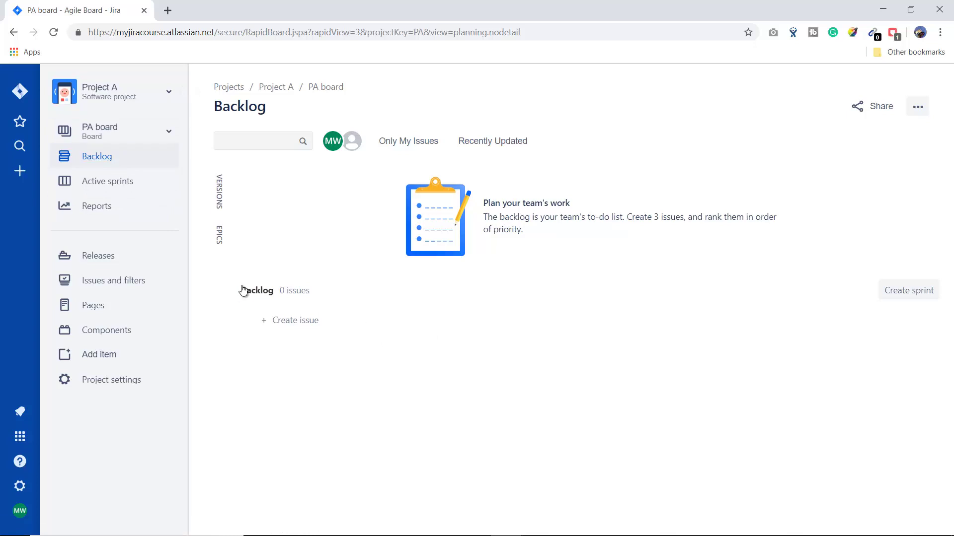
# View the active sprints of PA board, and look through the list of available project reports
pyautogui.click(118, 188)
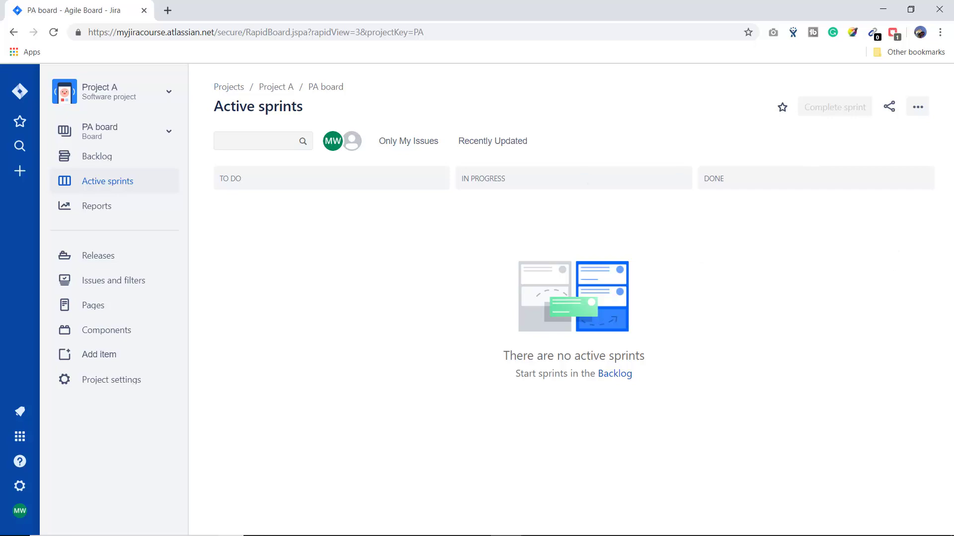
pyautogui.click(97, 206)
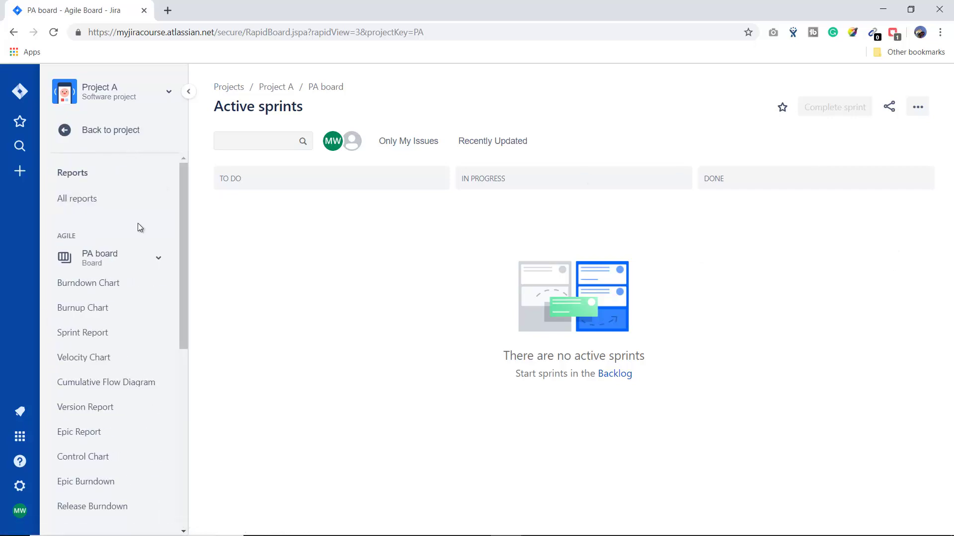
pyautogui.scroll(-4, 151, 296)
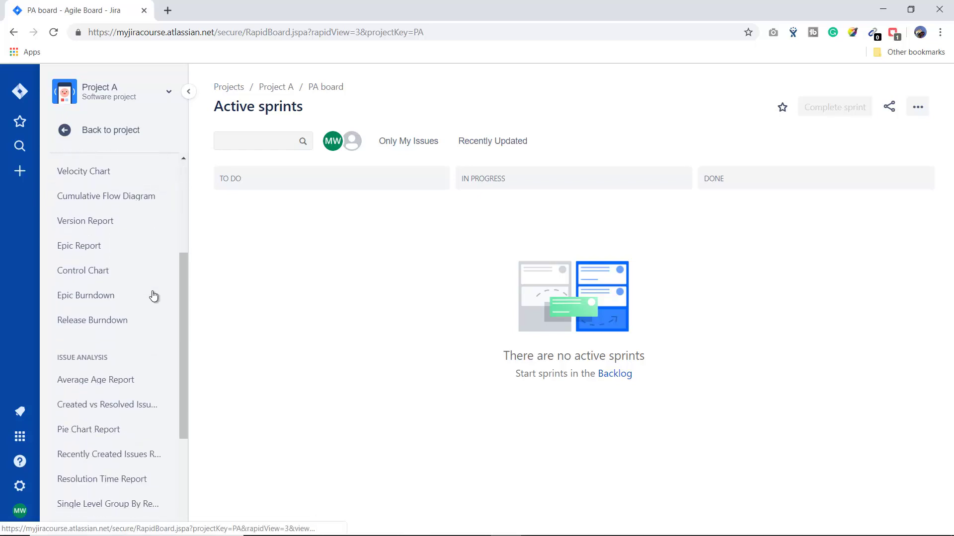
pyautogui.scroll(-3, 153, 296)
pyautogui.scroll(8, 154, 294)
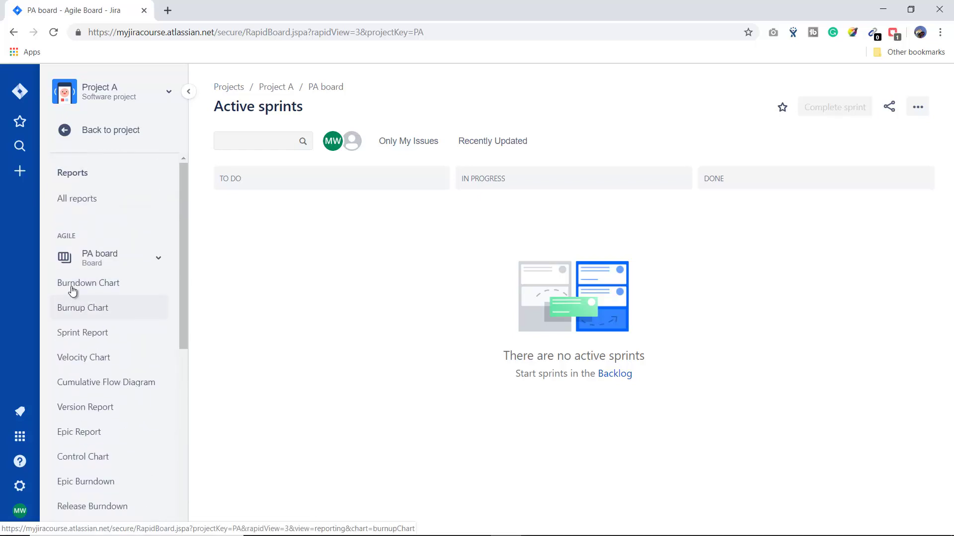
pyautogui.scroll(-1, 134, 293)
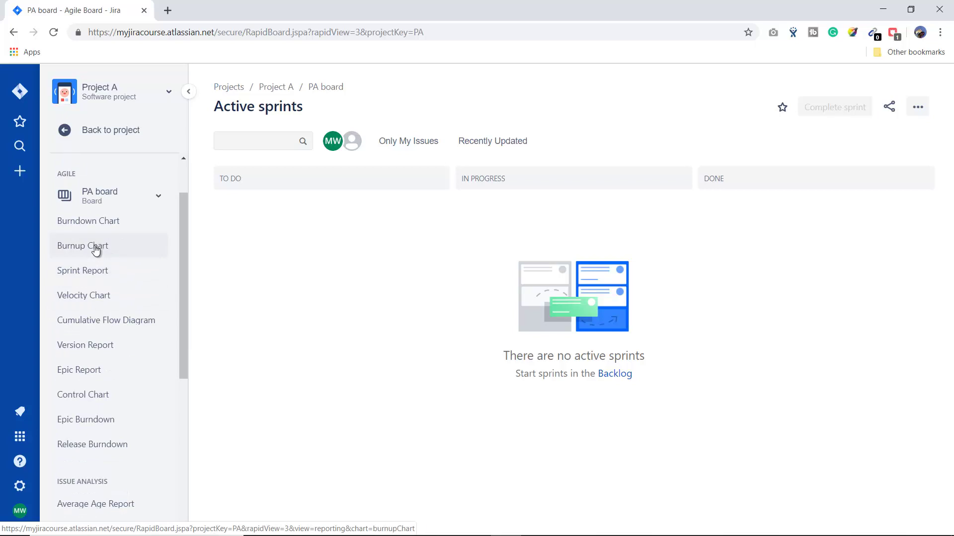
pyautogui.scroll(-3, 132, 299)
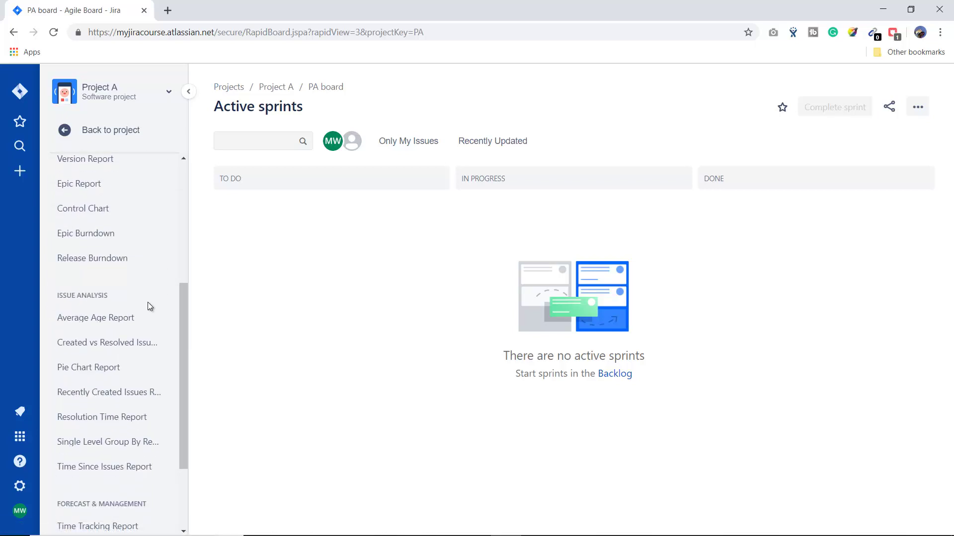
pyautogui.scroll(-2, 147, 302)
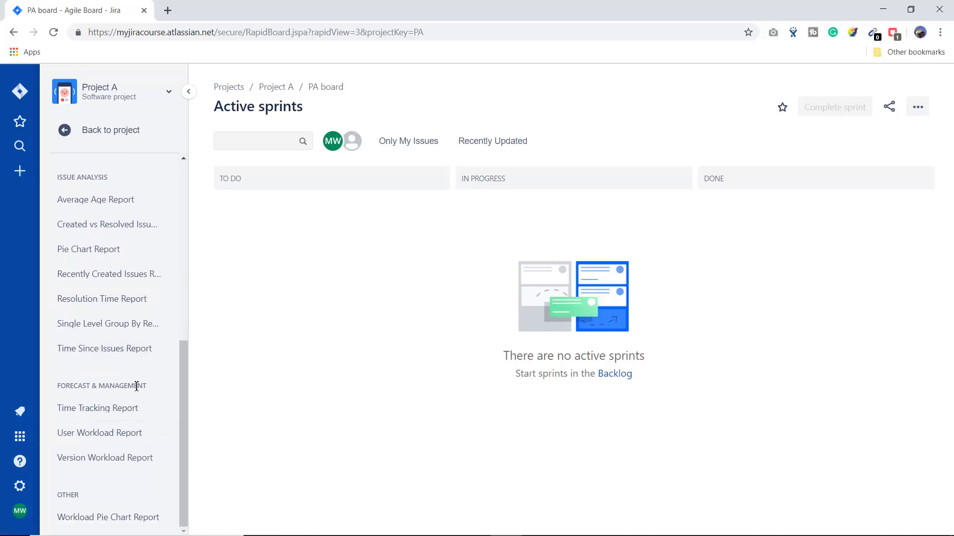
# Open the Burndown Chart report for PA board and read its sprint information
pyautogui.scroll(5, 134, 387)
pyautogui.click(89, 223)
pyautogui.moveTo(252, 248); pyautogui.dragTo(450, 257)
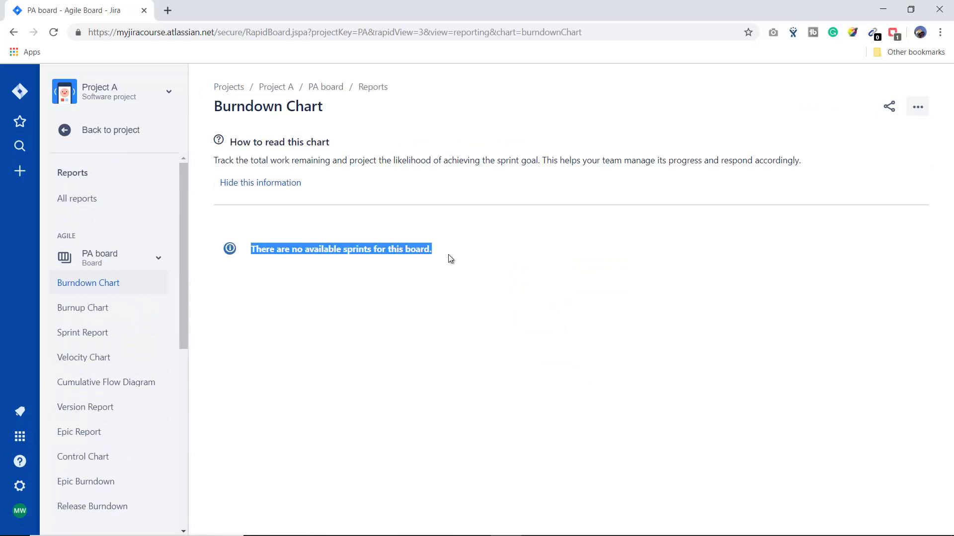
pyautogui.click(449, 288)
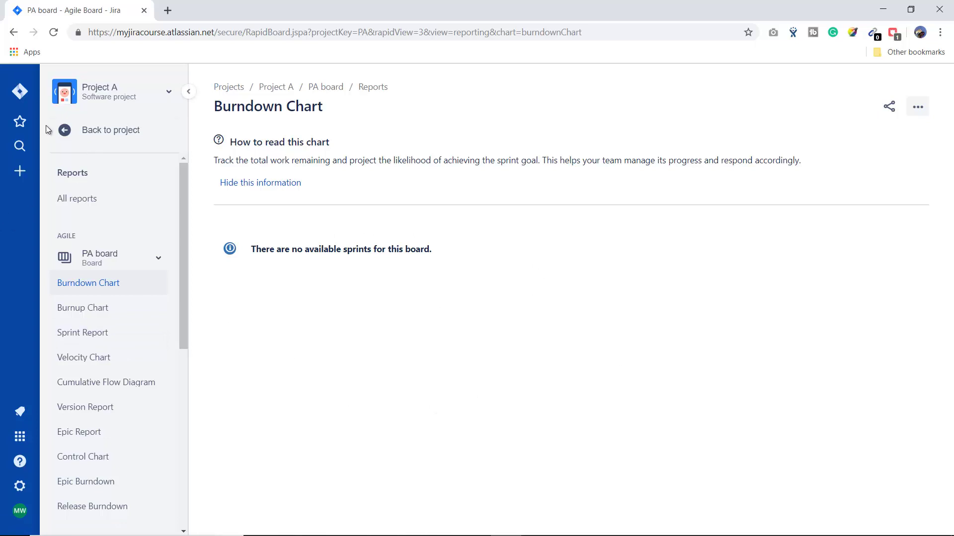
# Return from the reports to the project navigation and open the Releases page
pyautogui.click(64, 137)
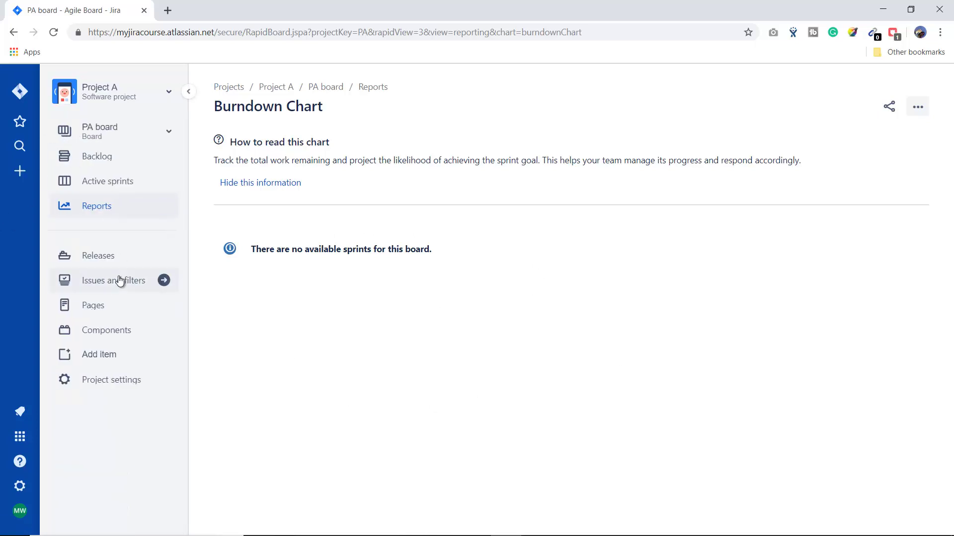
pyautogui.click(111, 258)
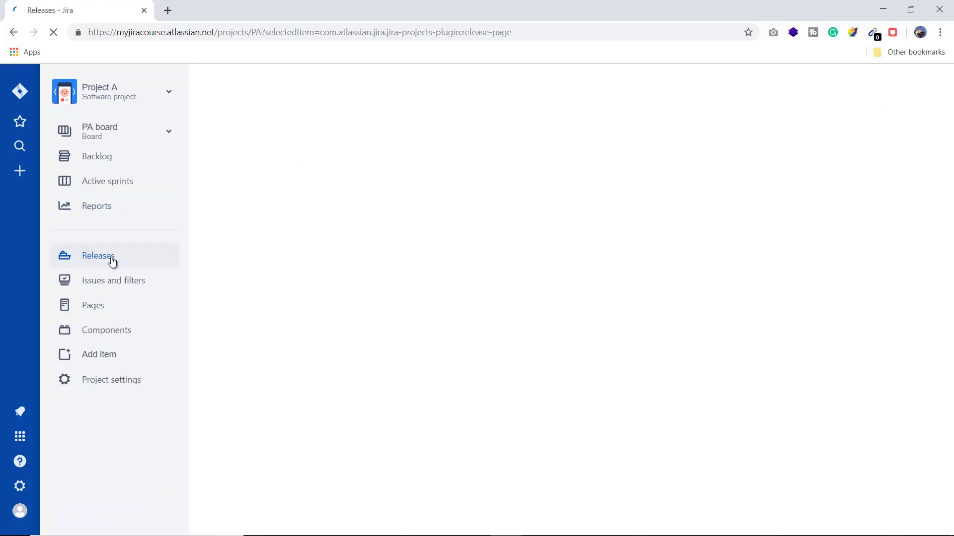
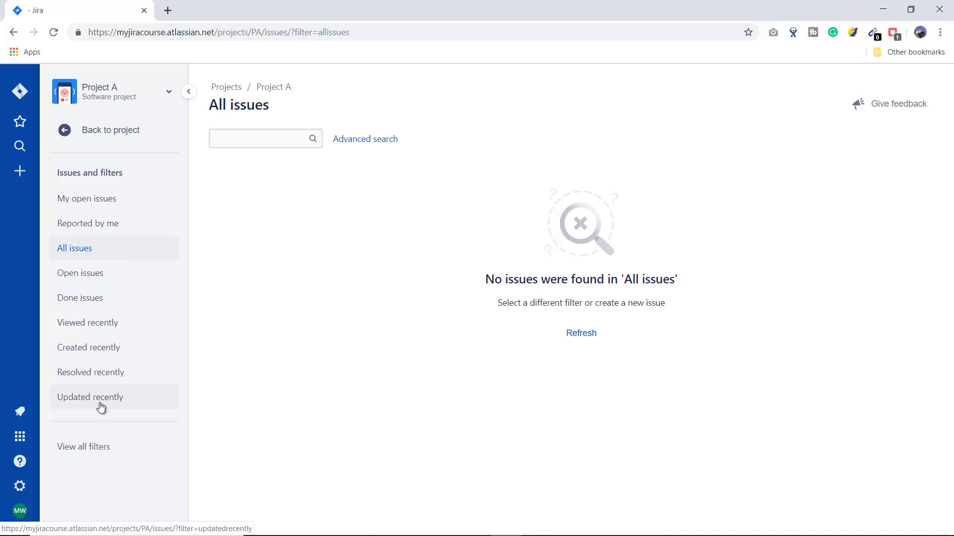
# Return from the issue filters to the project navigation, open Components, and view the item types that can be added to the project
pyautogui.click(65, 133)
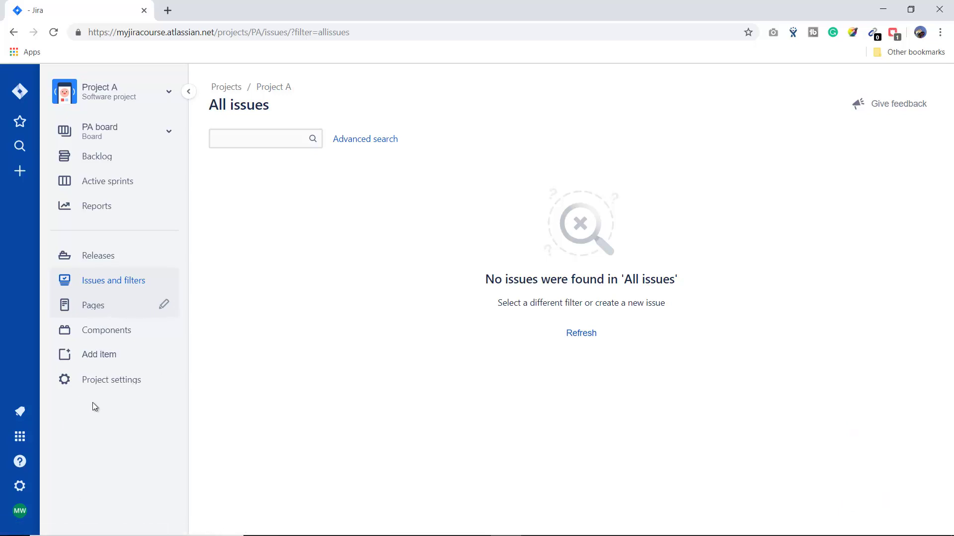
pyautogui.click(110, 330)
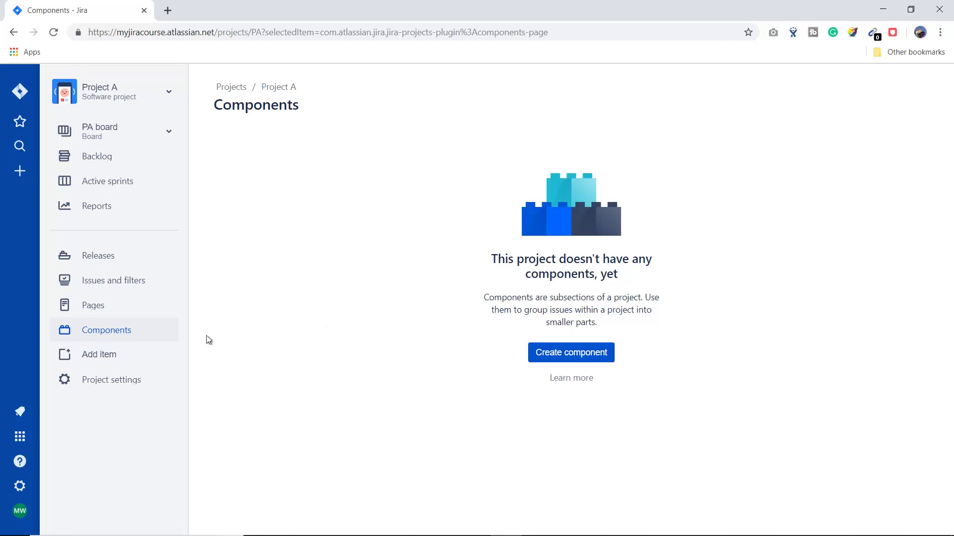
pyautogui.click(103, 356)
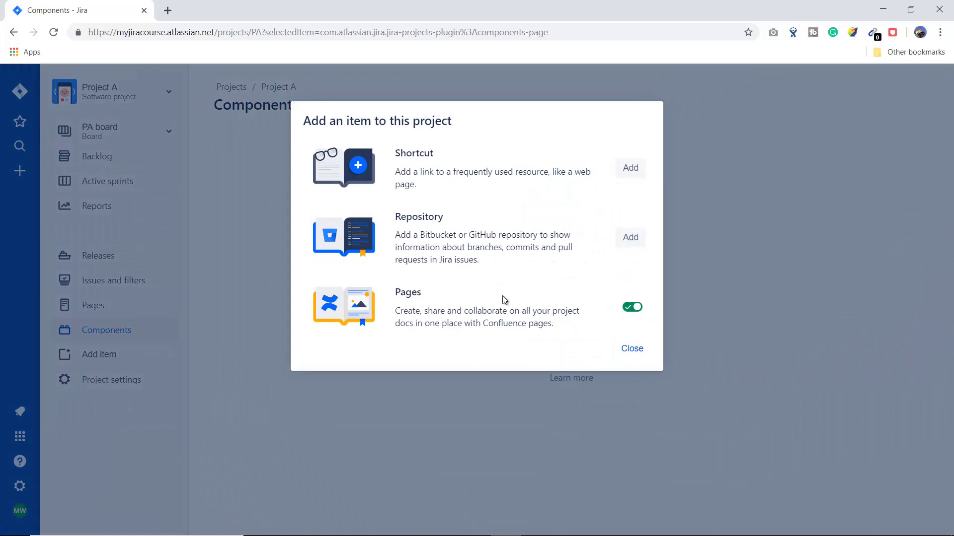
pyautogui.click(637, 350)
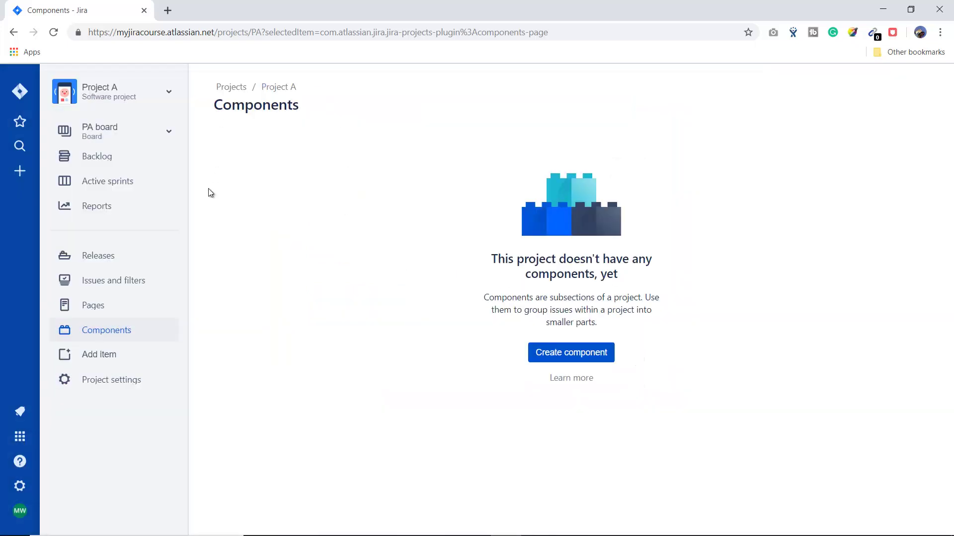
# Open Project A's settings and examine the Name, Key and URL fields on the Details page without changing them
pyautogui.click(125, 383)
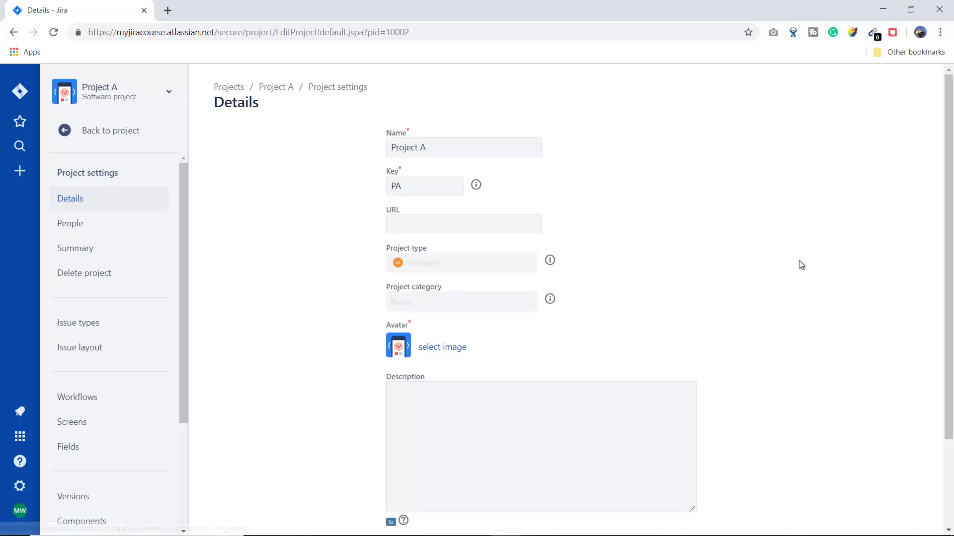
pyautogui.click(438, 149)
pyautogui.click(770, 213)
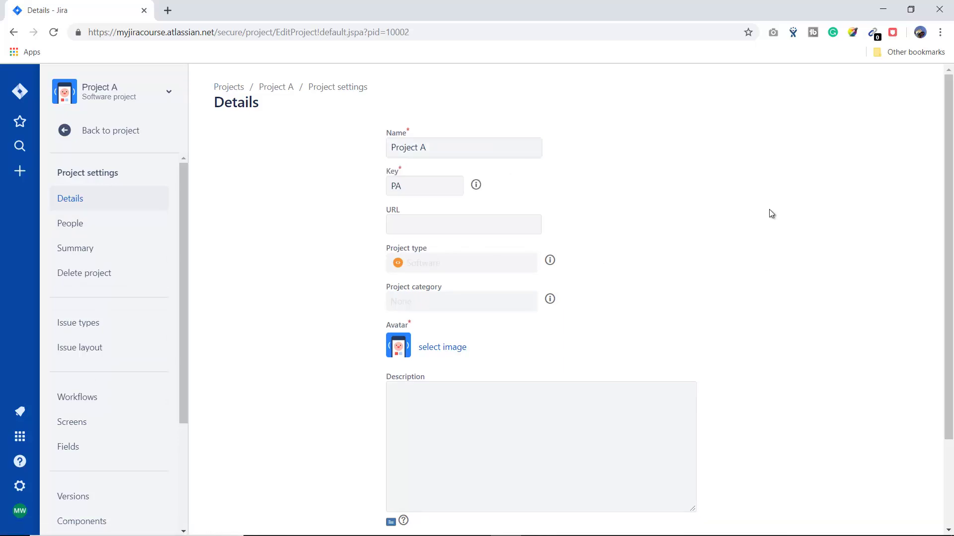
pyautogui.click(437, 189)
pyautogui.click(718, 228)
pyautogui.click(423, 189)
pyautogui.click(564, 208)
pyautogui.click(437, 232)
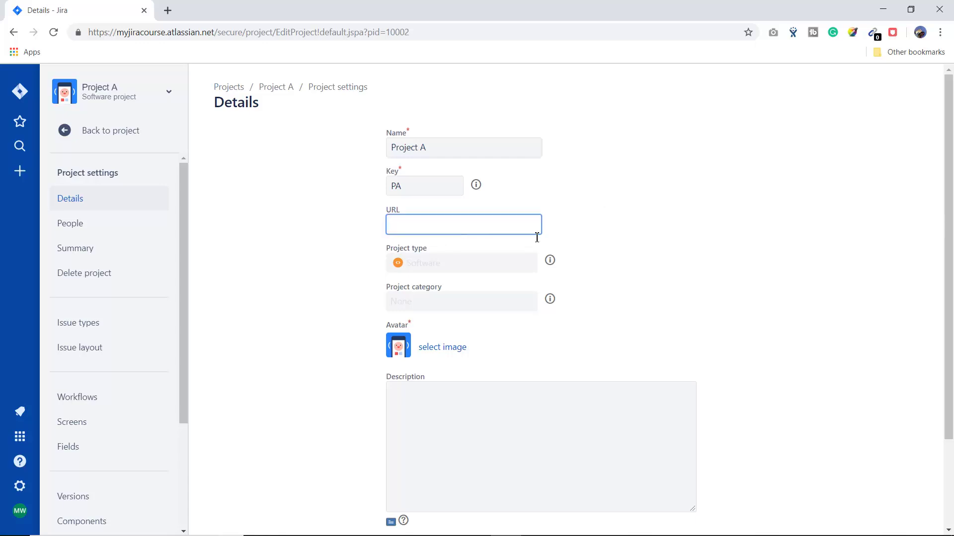
pyautogui.click(818, 276)
# Examine the project's Description field and the Default Assignee options on the Details page, keeping the current assignee setting
pyautogui.scroll(-2, 769, 269)
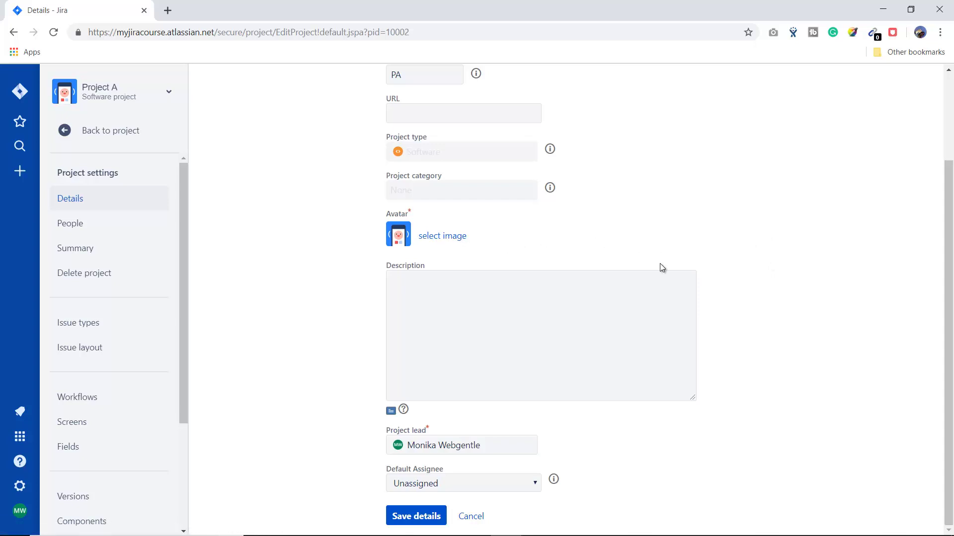
pyautogui.click(485, 298)
pyautogui.click(827, 321)
pyautogui.click(475, 485)
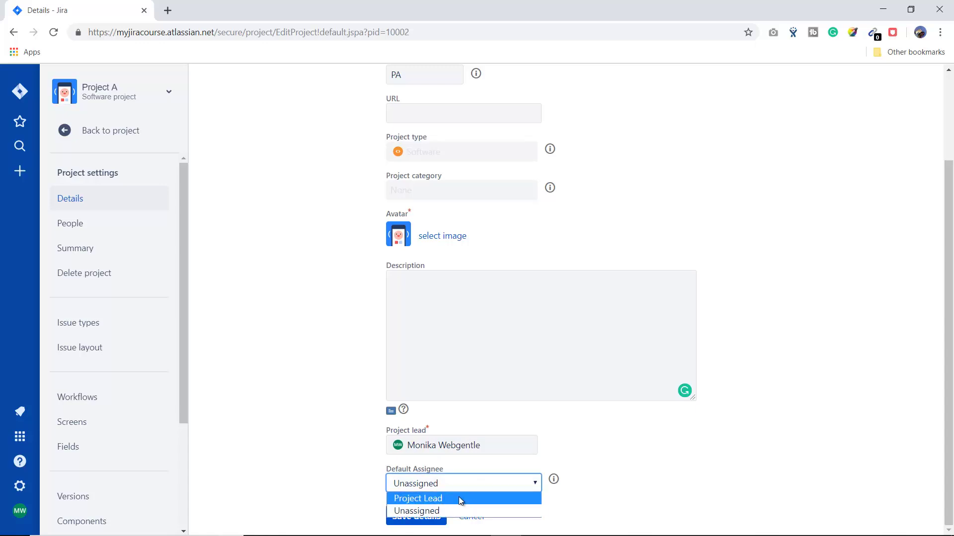
pyautogui.click(736, 489)
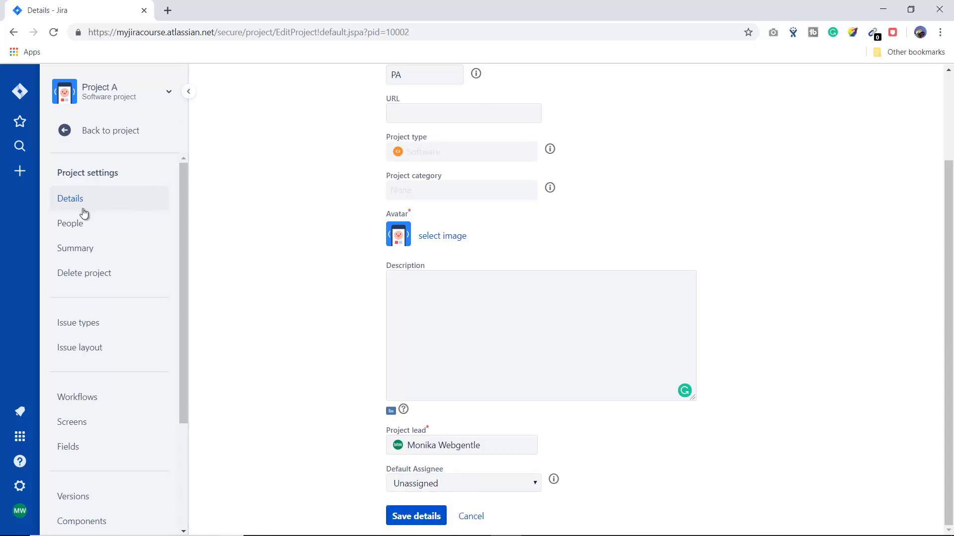
# Open the project's People settings and view the roles offered for adding a person
pyautogui.click(74, 230)
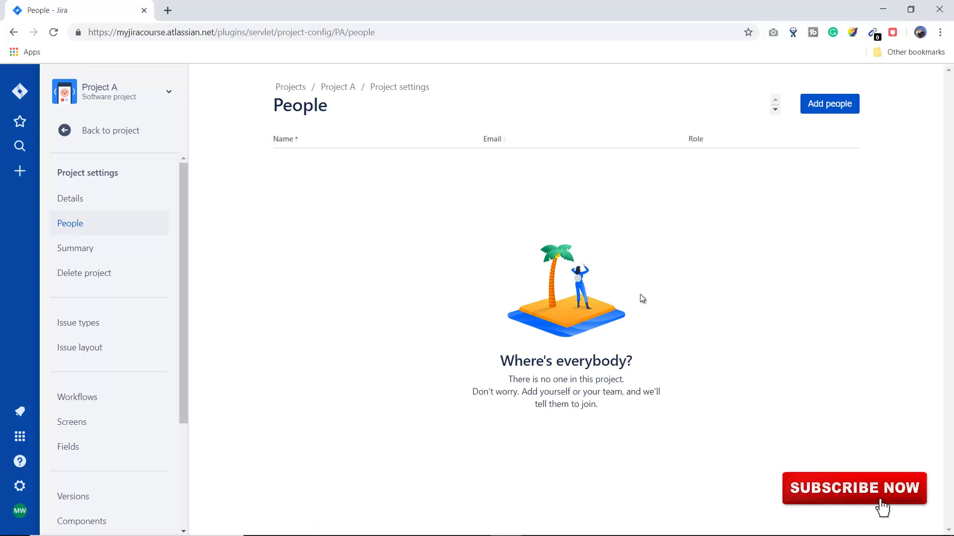
pyautogui.click(830, 107)
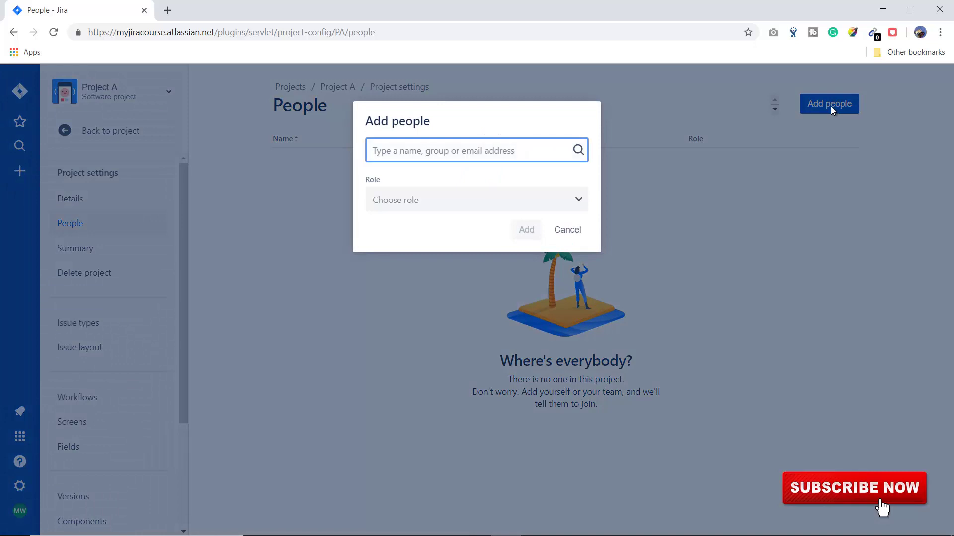
pyautogui.click(433, 201)
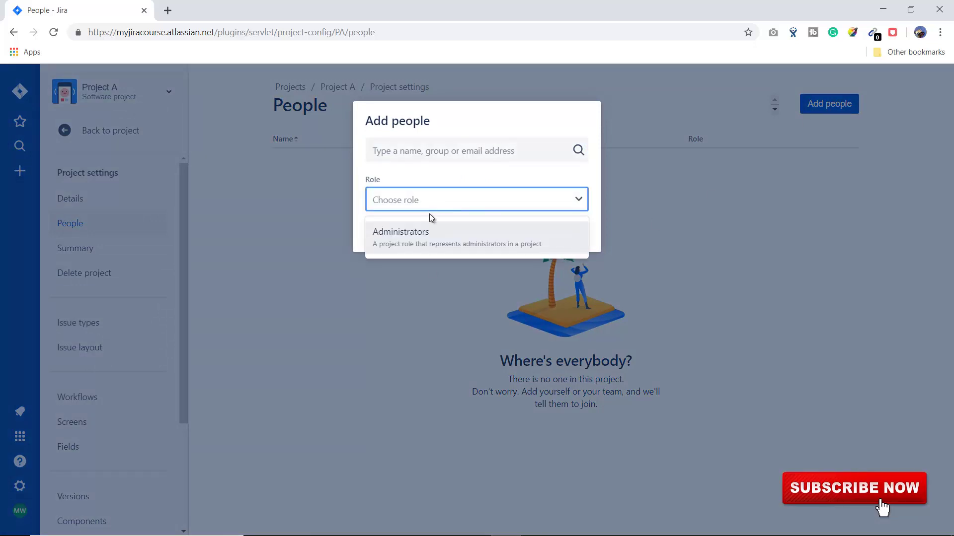
pyautogui.click(405, 201)
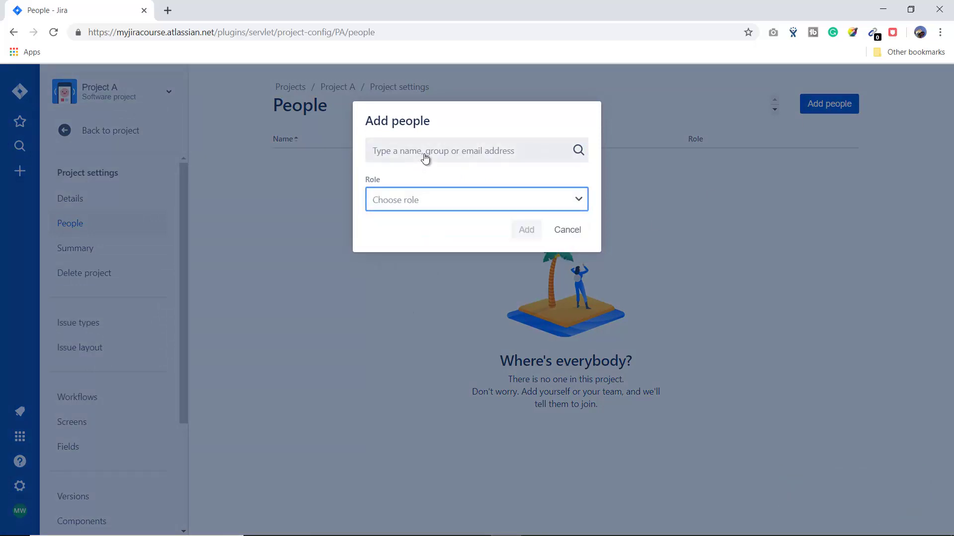
# Look up a member with "mo" in the Add people form, check the role field, and cancel without adding anyone
pyautogui.click(425, 158)
pyautogui.write('mo')
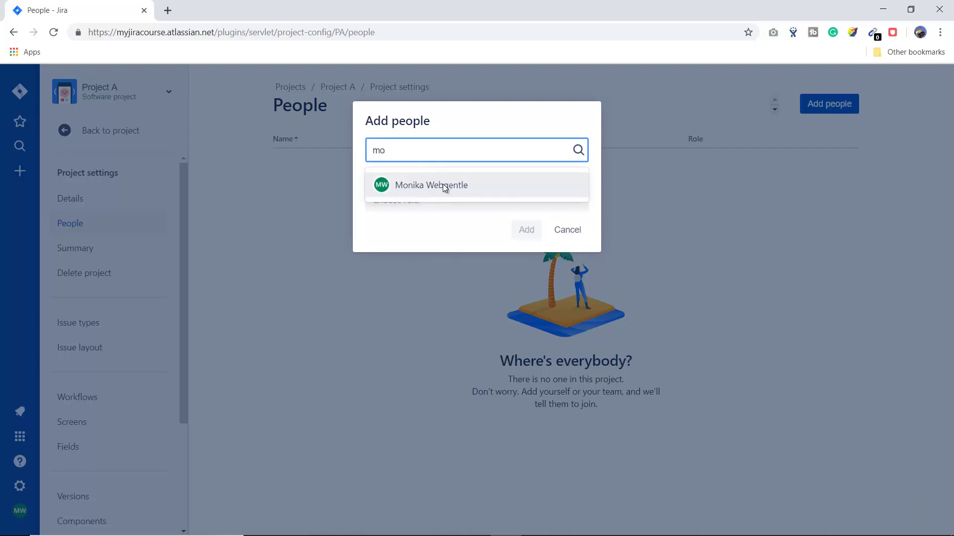
pyautogui.click(407, 227)
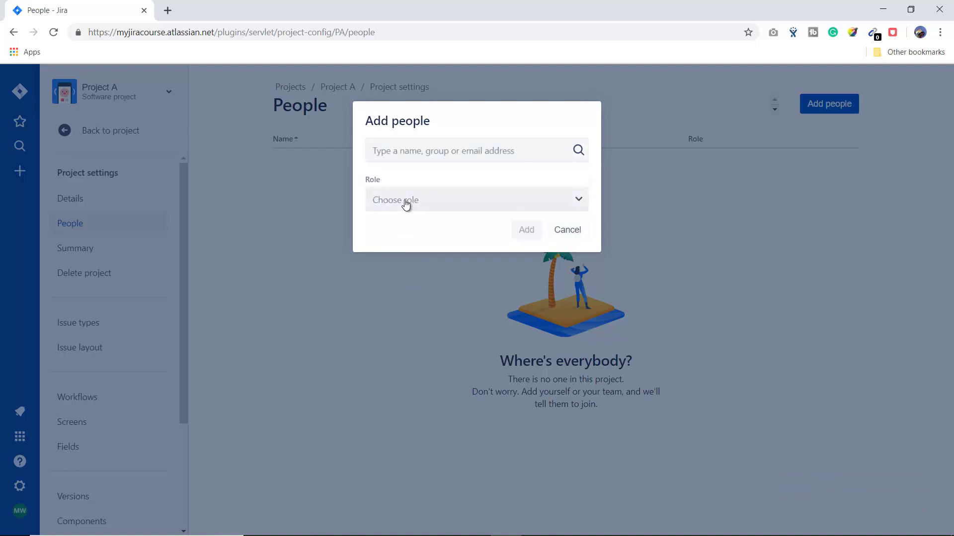
pyautogui.click(406, 202)
pyautogui.press('Escape')
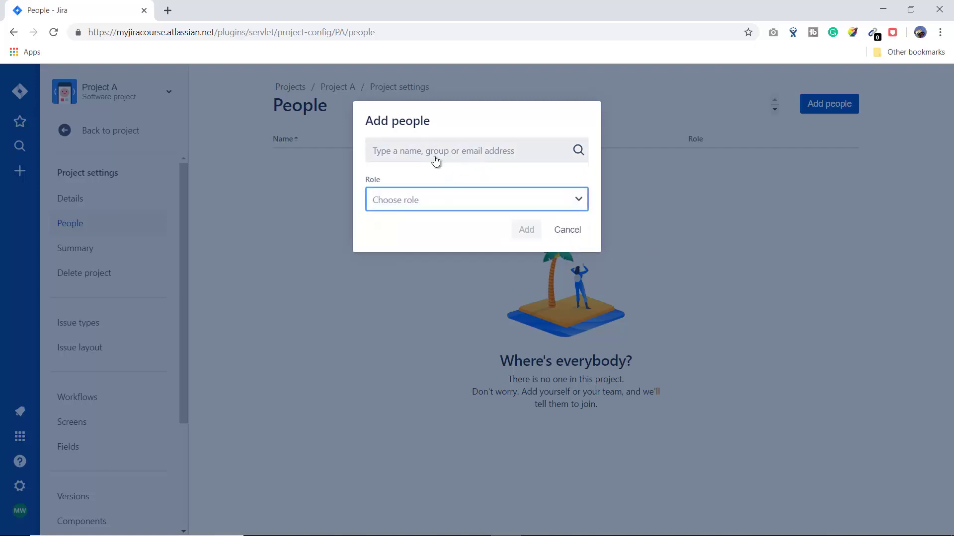
pyautogui.click(567, 229)
# Open the project settings Summary and examine its issue types, workflows, screens, fields, roles, permissions and notifications sections
pyautogui.click(85, 253)
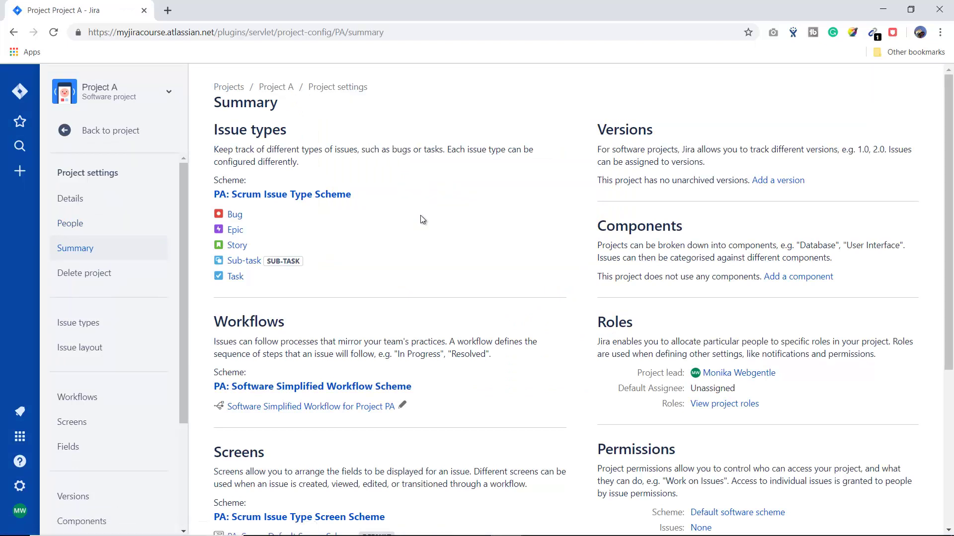
pyautogui.moveTo(246, 271); pyautogui.dragTo(215, 184)
pyautogui.click(460, 227)
pyautogui.scroll(-3, 651, 370)
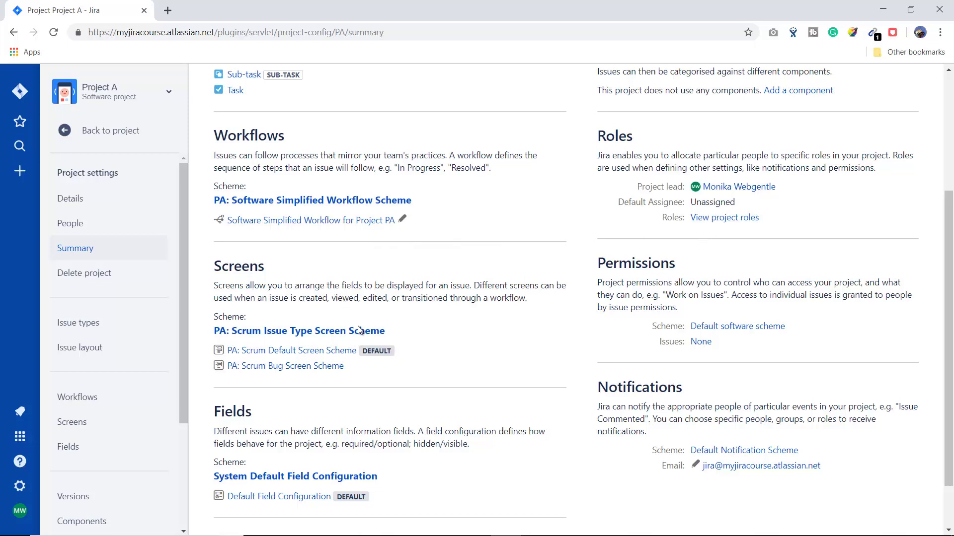
pyautogui.scroll(-1, 435, 461)
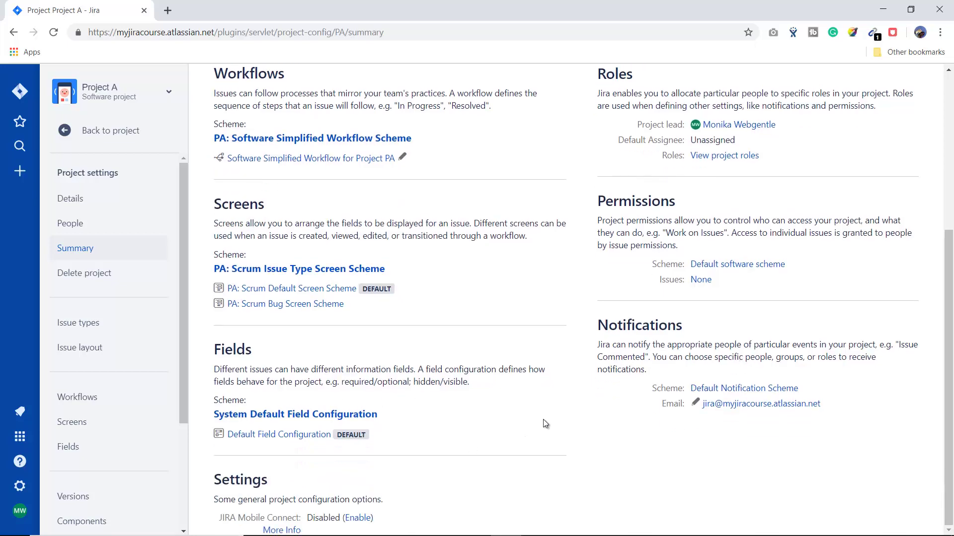
pyautogui.scroll(5, 570, 432)
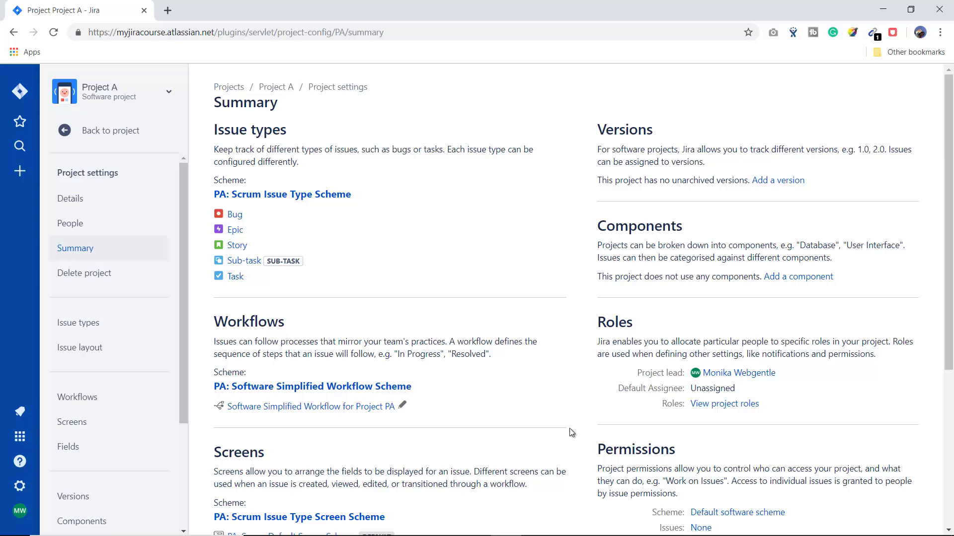
pyautogui.scroll(-3, 454, 303)
pyautogui.moveTo(266, 136); pyautogui.dragTo(333, 266)
pyautogui.click(585, 208)
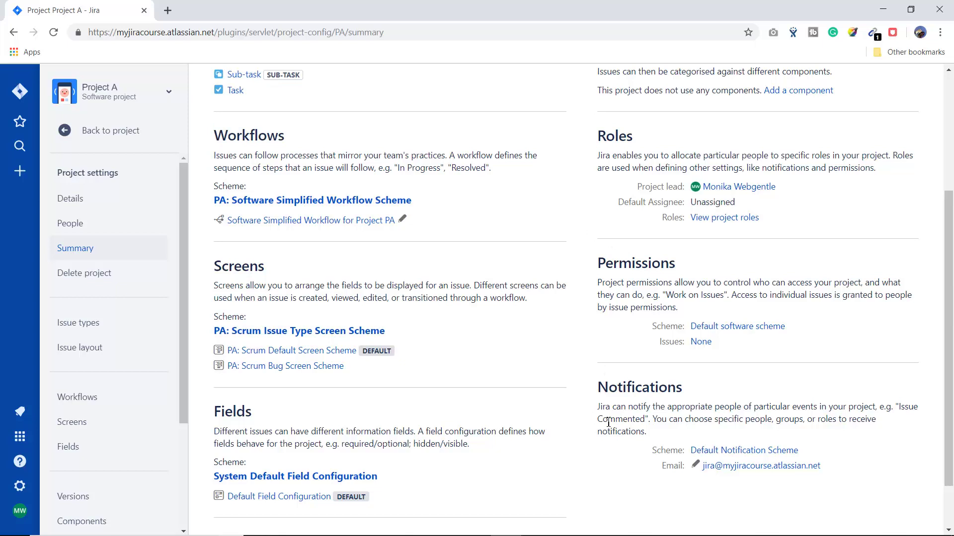
pyautogui.scroll(2, 563, 395)
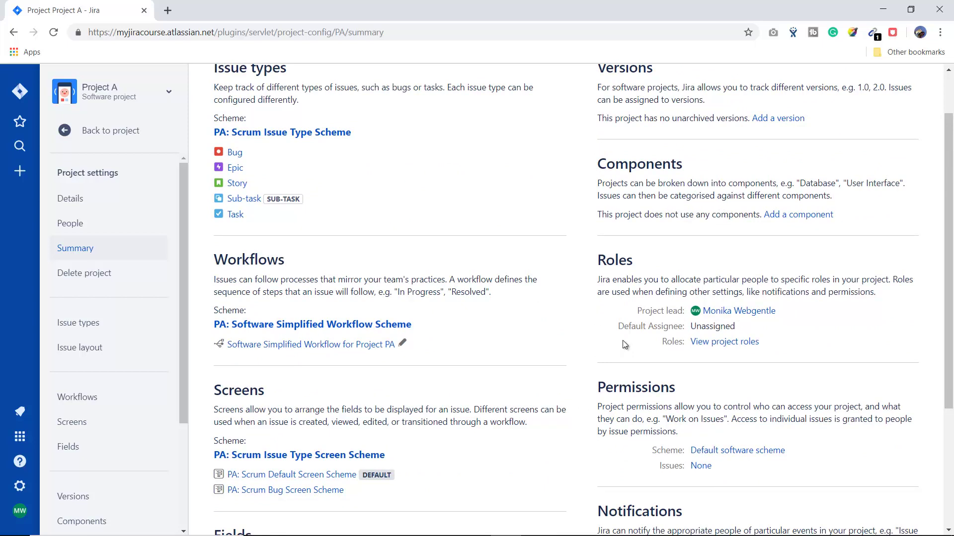
pyautogui.scroll(-2, 625, 344)
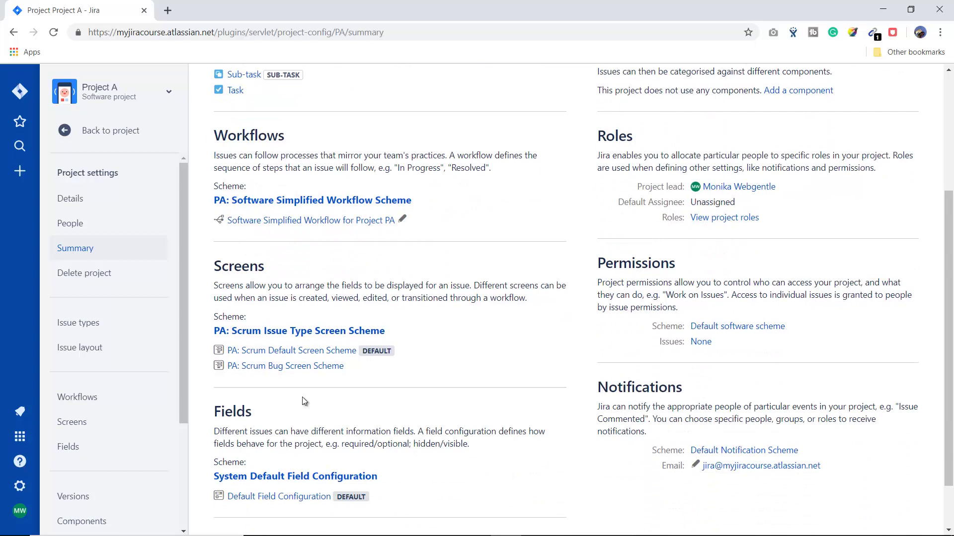
# Open the Delete project page for Project A and read the permanent deletion warning, keeping the project
pyautogui.click(90, 278)
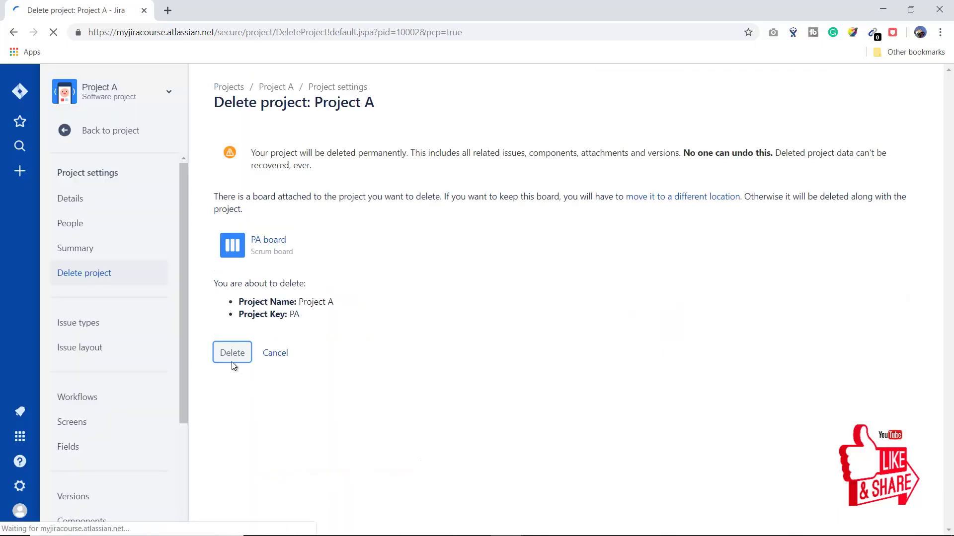
pyautogui.moveTo(253, 153); pyautogui.dragTo(263, 151)
pyautogui.moveTo(313, 158); pyautogui.dragTo(417, 154)
pyautogui.click(475, 181)
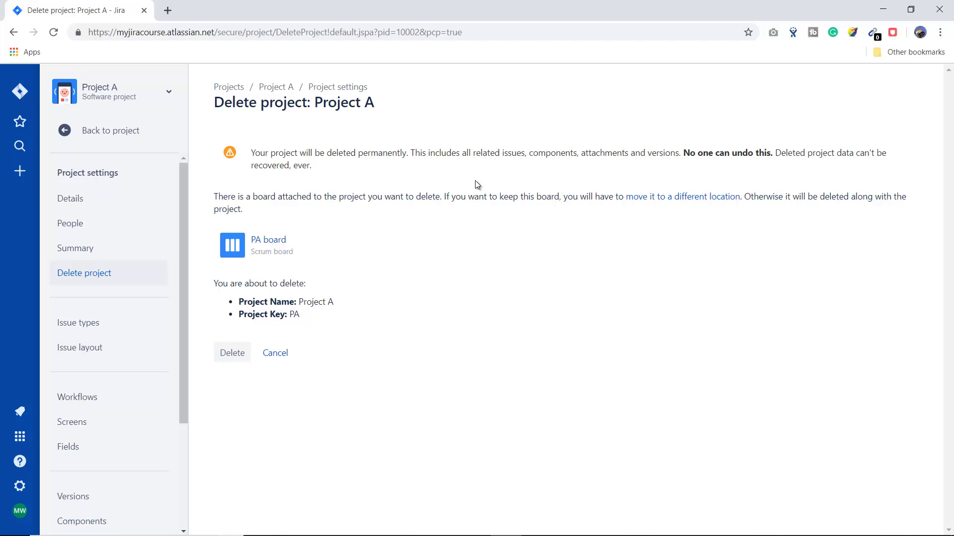
pyautogui.click(233, 354)
# Open the project's Issue types settings and view the actions available for PA: Scrum Issue Type Scheme
pyautogui.click(86, 329)
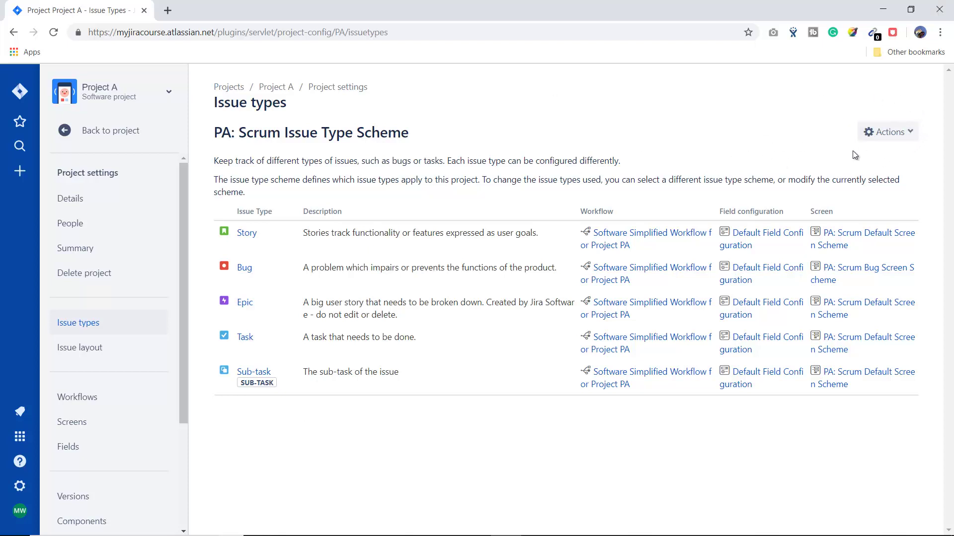
pyautogui.click(915, 134)
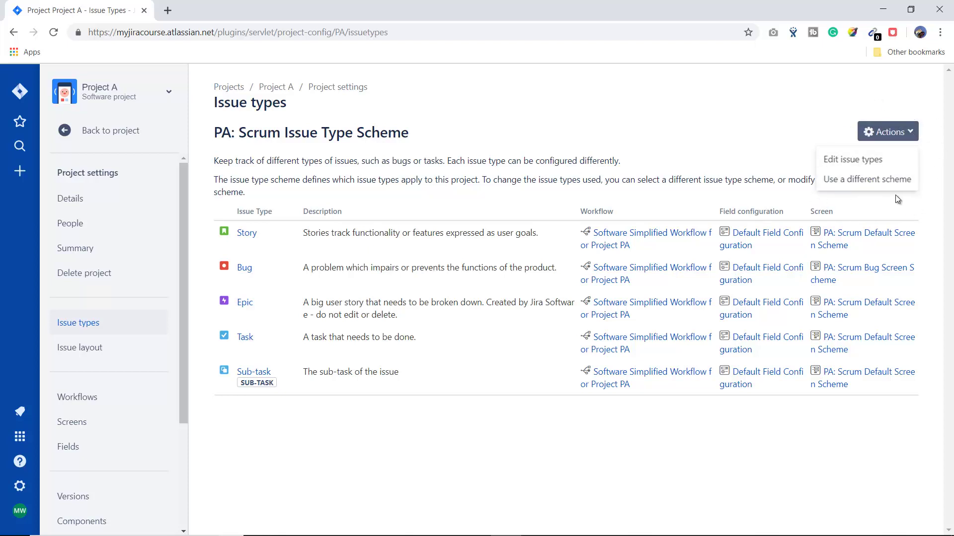
pyautogui.click(735, 117)
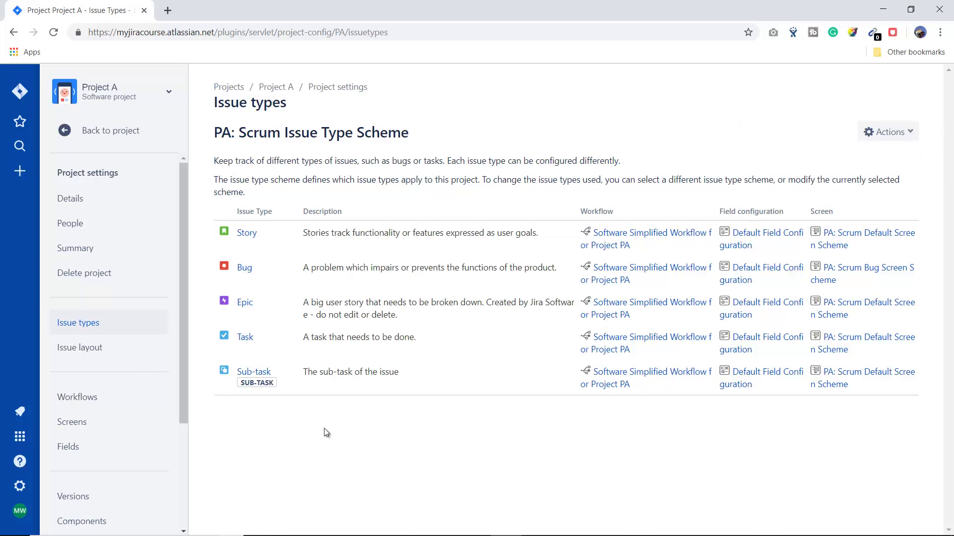
# View the project's Issue layout settings, and the options for adding a workflow to its workflow scheme
pyautogui.click(89, 356)
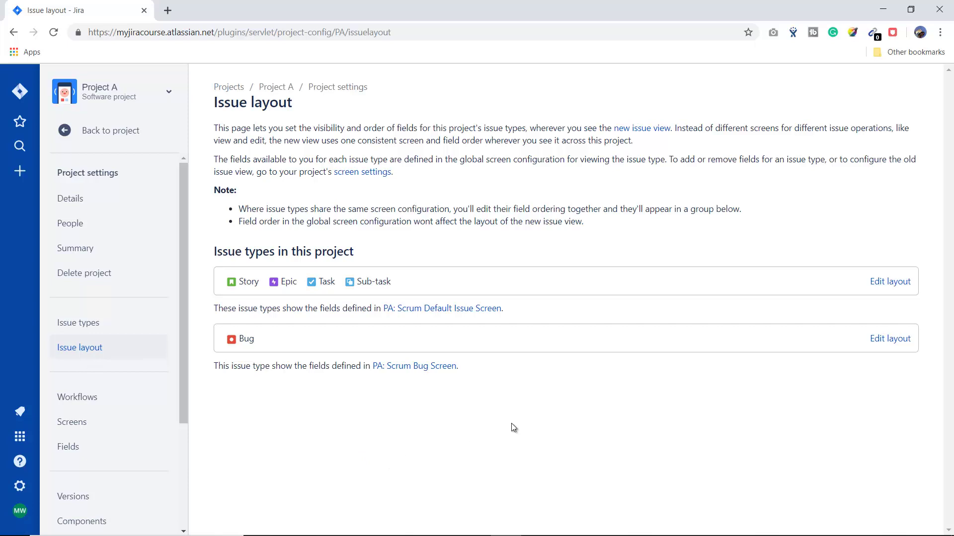
pyautogui.click(63, 401)
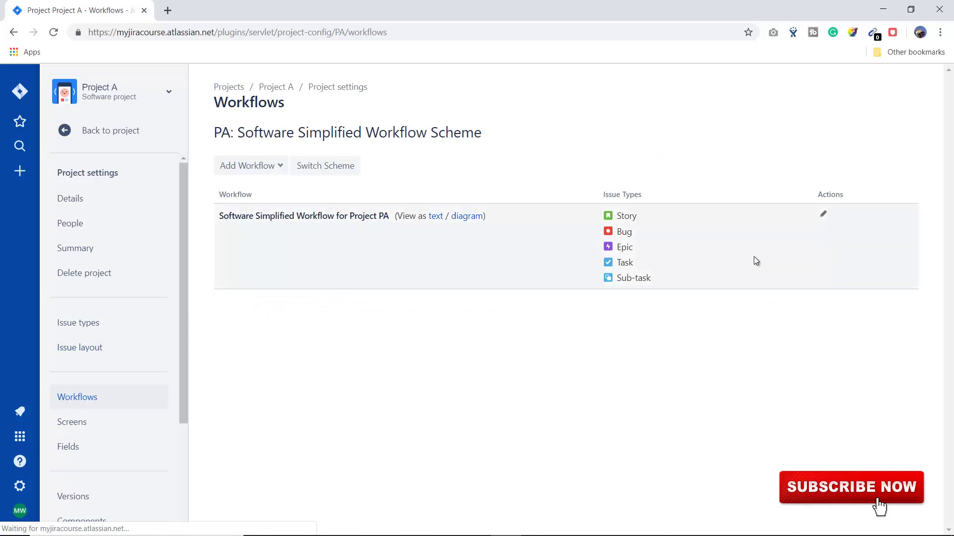
pyautogui.click(285, 167)
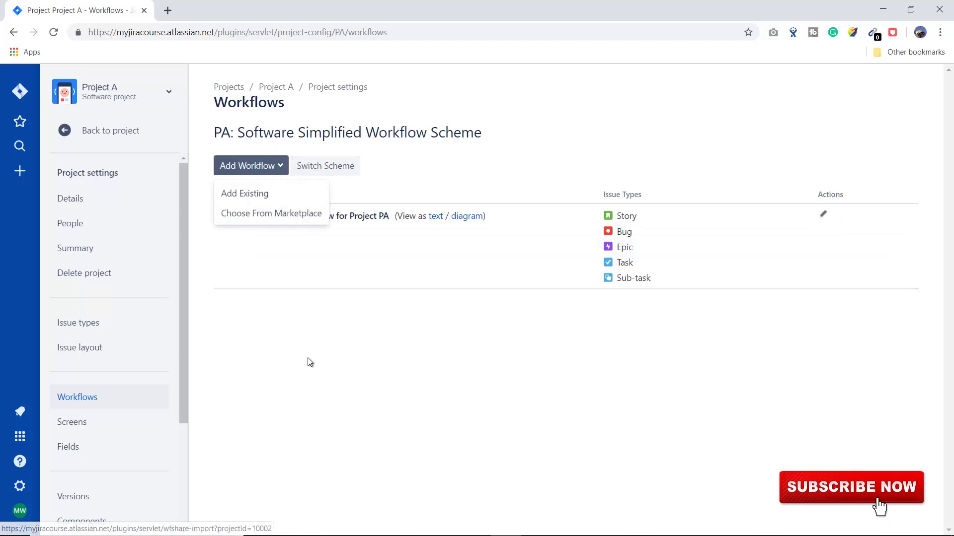
# Open the project's Screens settings and view PA: Scrum Issue Type Screen Scheme
pyautogui.scroll(-3, 83, 279)
pyautogui.click(84, 279)
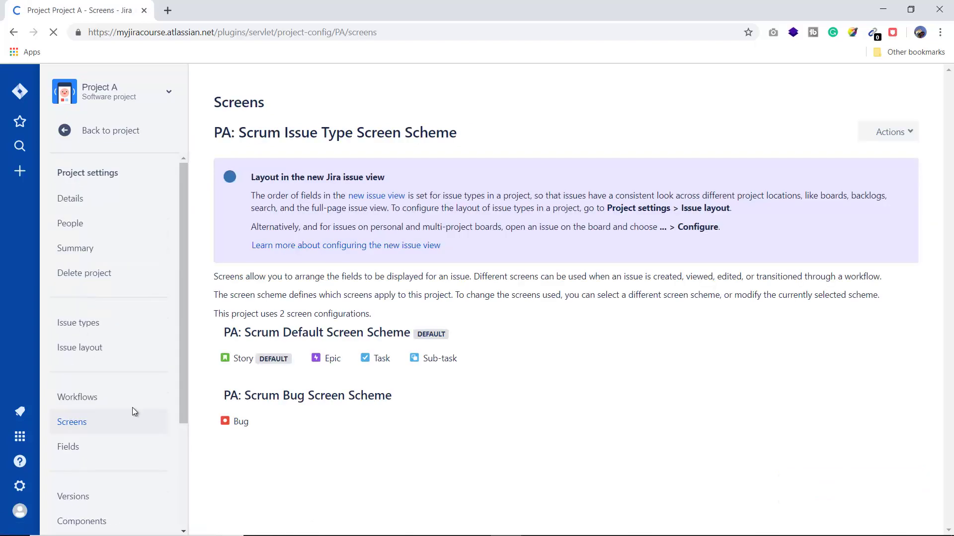
pyautogui.scroll(-3, 139, 432)
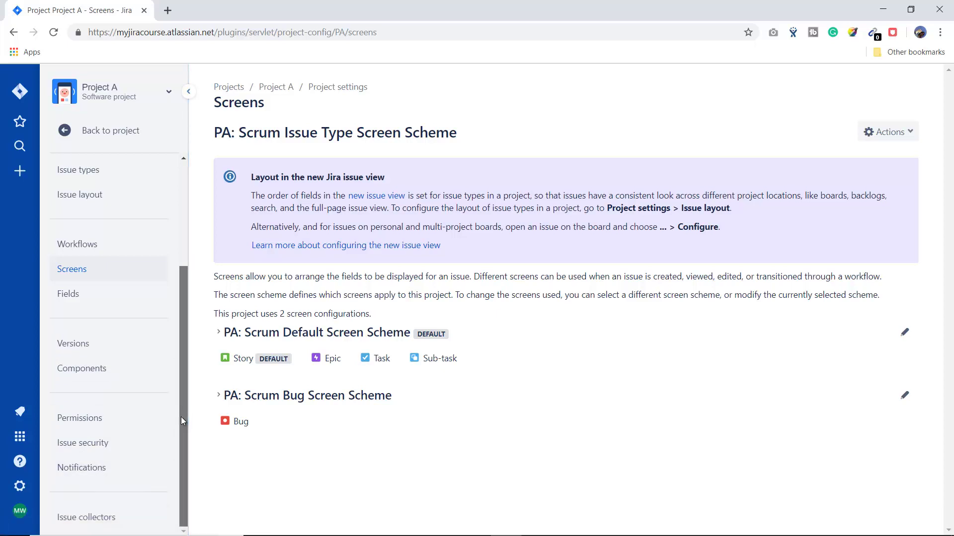
# Open the project's Issue collectors settings and look through the remaining project settings categories
pyautogui.click(102, 518)
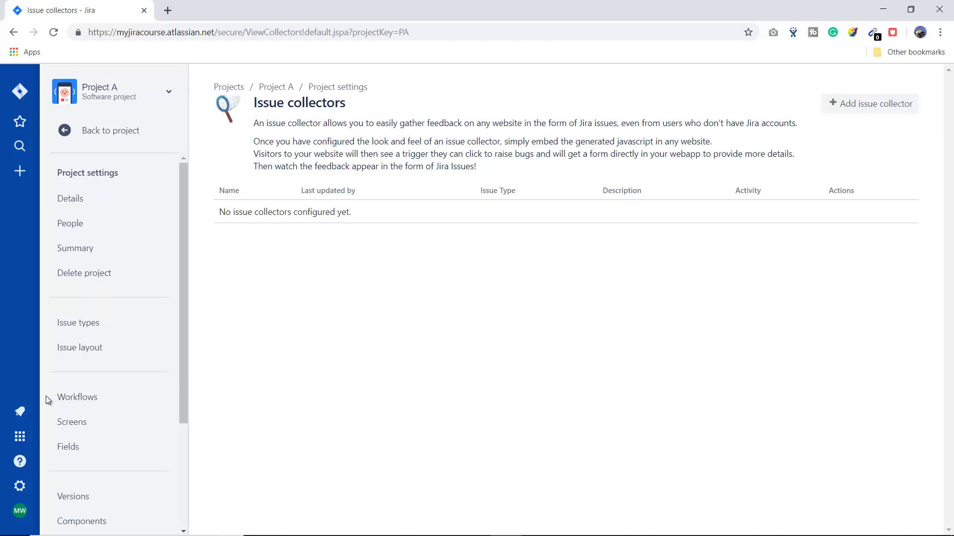
pyautogui.scroll(-3, 60, 400)
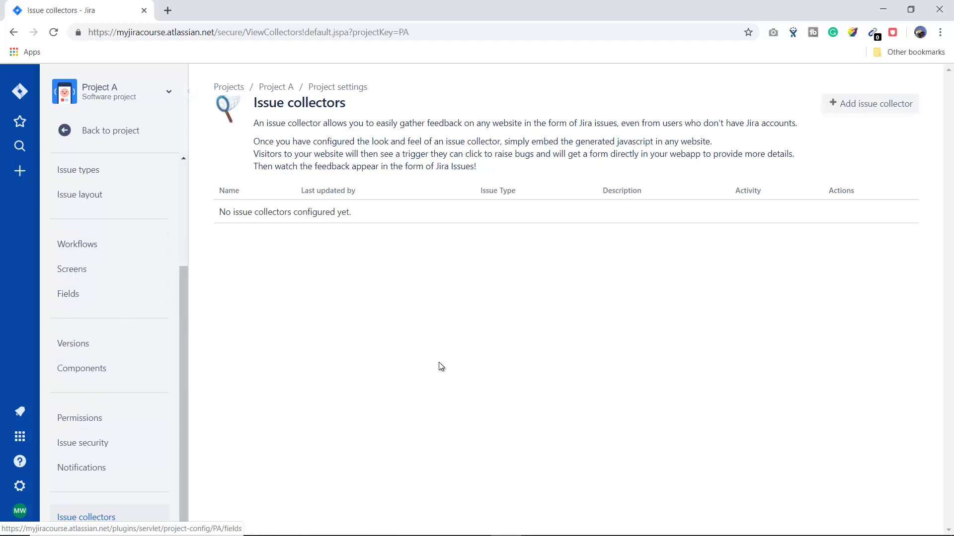
pyautogui.scroll(2, 119, 375)
pyautogui.scroll(1, 119, 375)
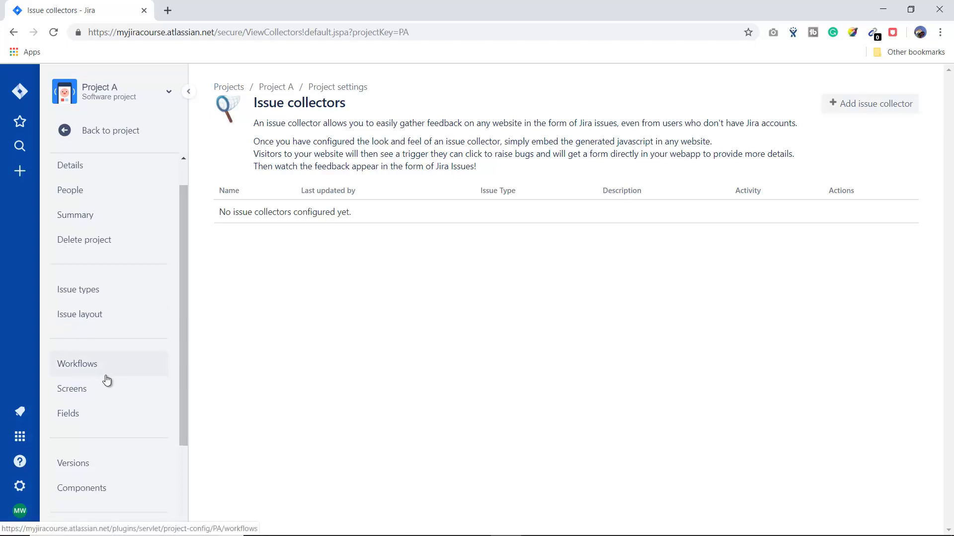
pyautogui.scroll(-3, 107, 380)
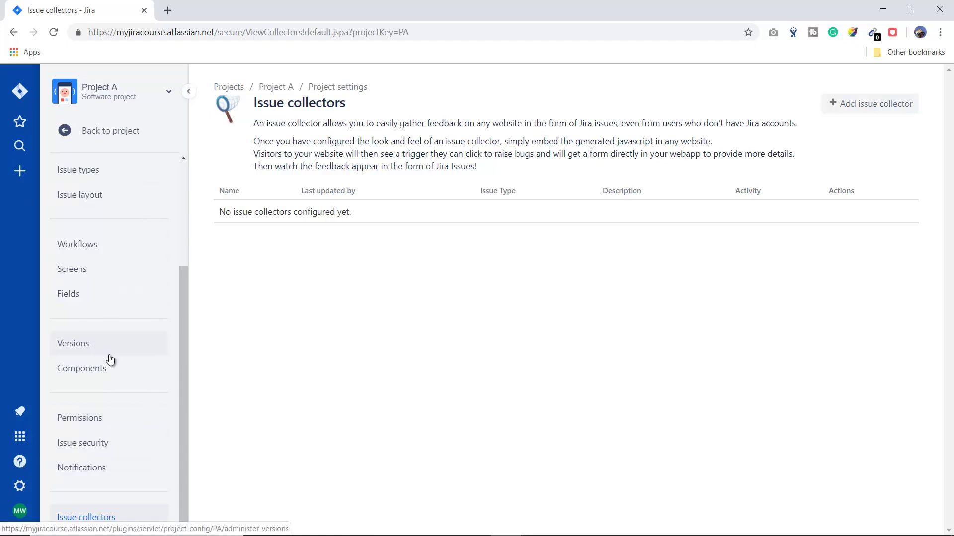
pyautogui.scroll(3, 110, 359)
pyautogui.scroll(-3, 109, 357)
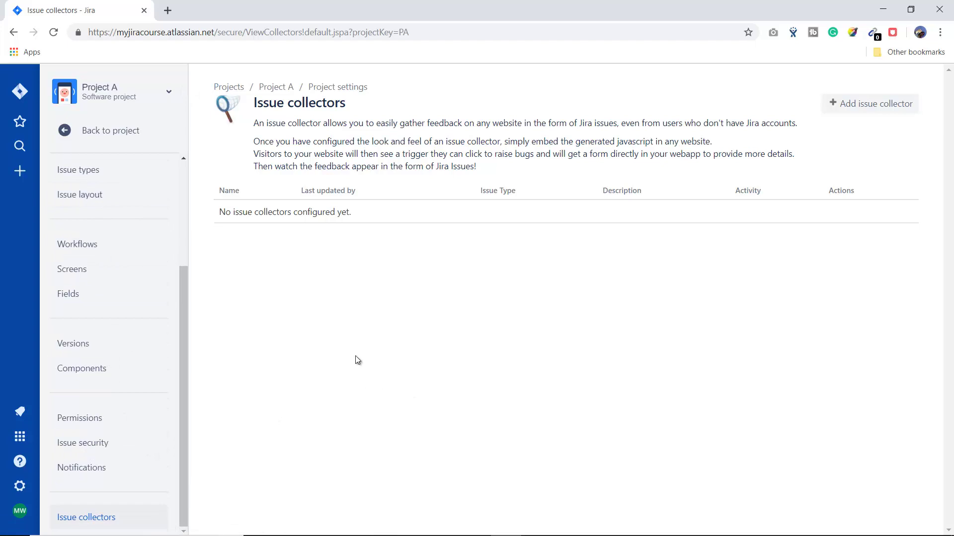
# Return to Project A's backlog, open the PA board's settings and review the General and filter page
pyautogui.click(69, 131)
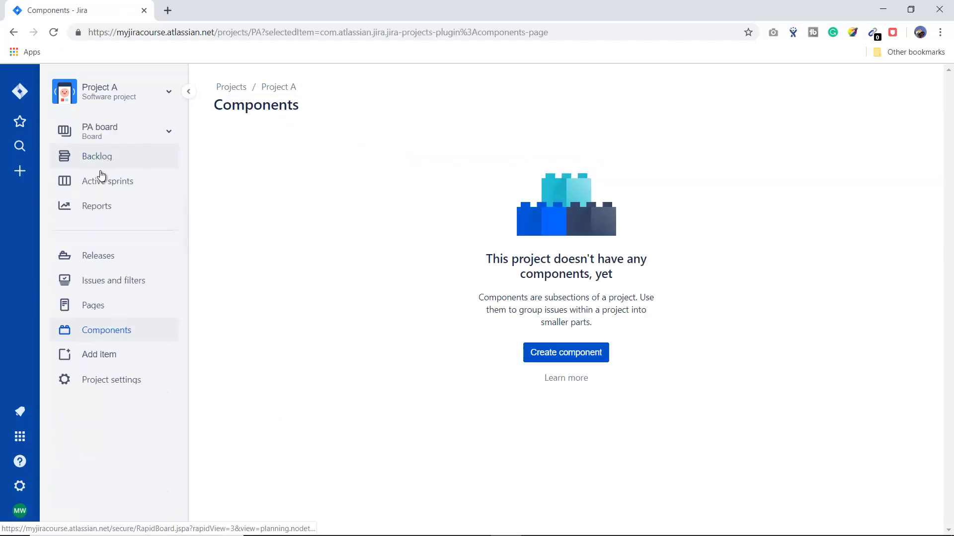
pyautogui.click(97, 157)
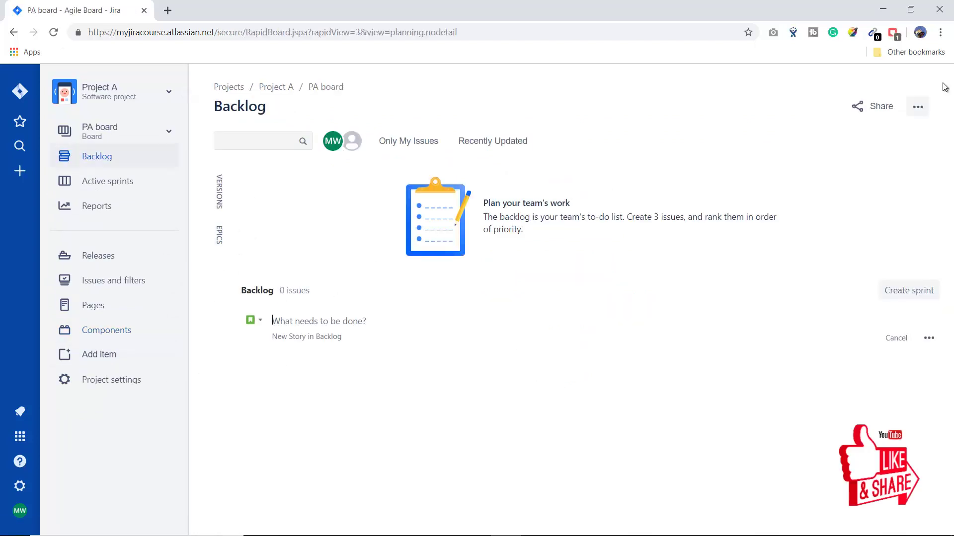
pyautogui.click(920, 108)
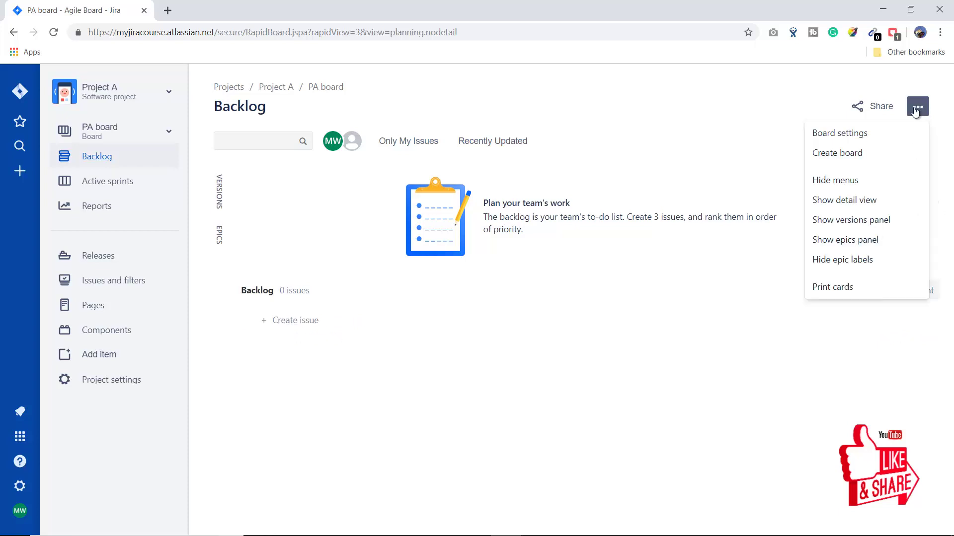
pyautogui.click(851, 139)
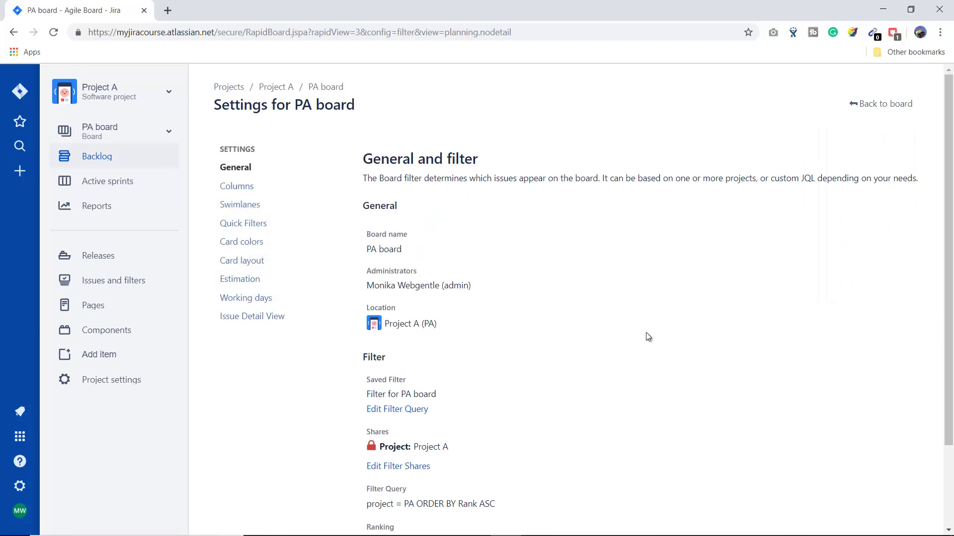
pyautogui.scroll(-1, 646, 332)
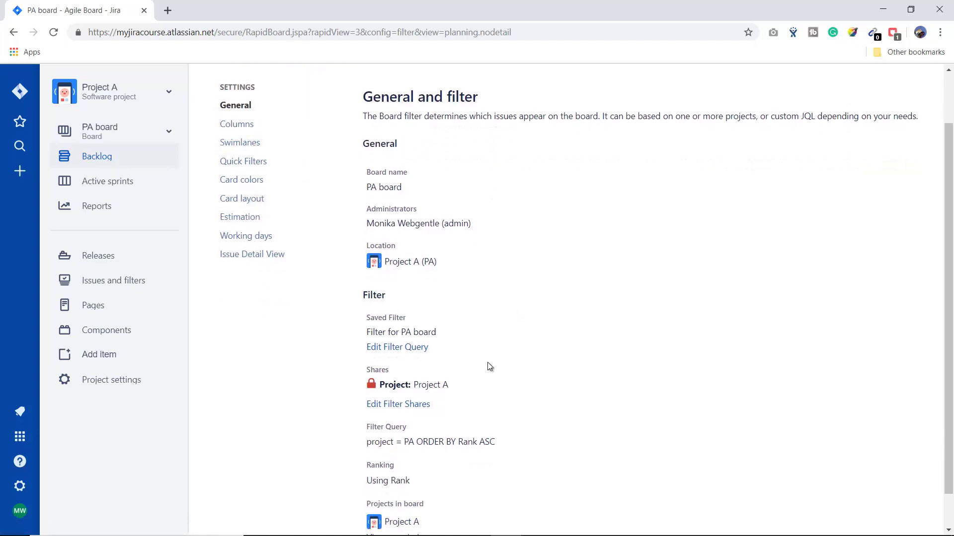
pyautogui.scroll(-1, 527, 350)
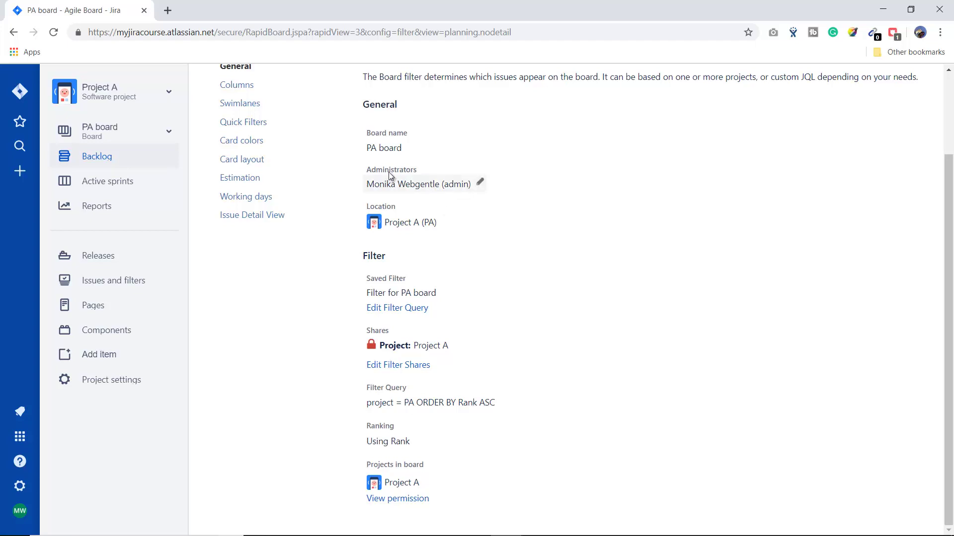
# Try to find another administrator for the PA board with the search text "fgf"
pyautogui.moveTo(447, 185)
pyautogui.click(476, 188)
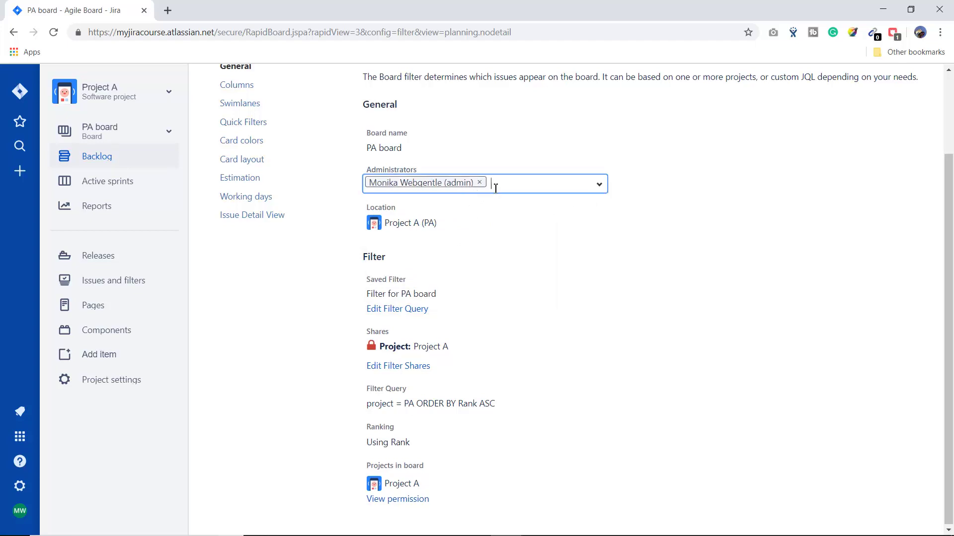
pyautogui.write('a')
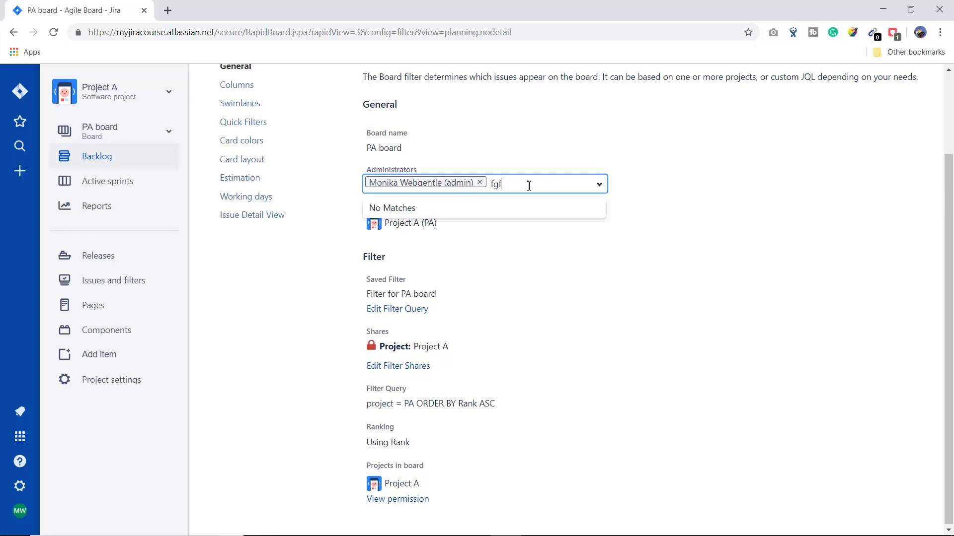
pyautogui.press('BackSpace')
pyautogui.click(640, 252)
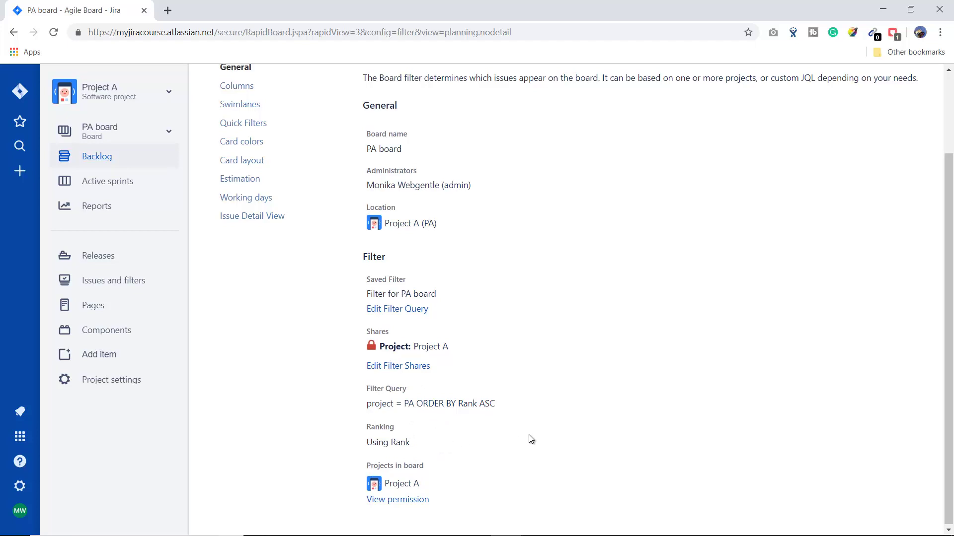
# View the board's column management settings and compare them with the Active sprints board opened in a separate browser tab
pyautogui.scroll(2, 528, 435)
pyautogui.click(250, 192)
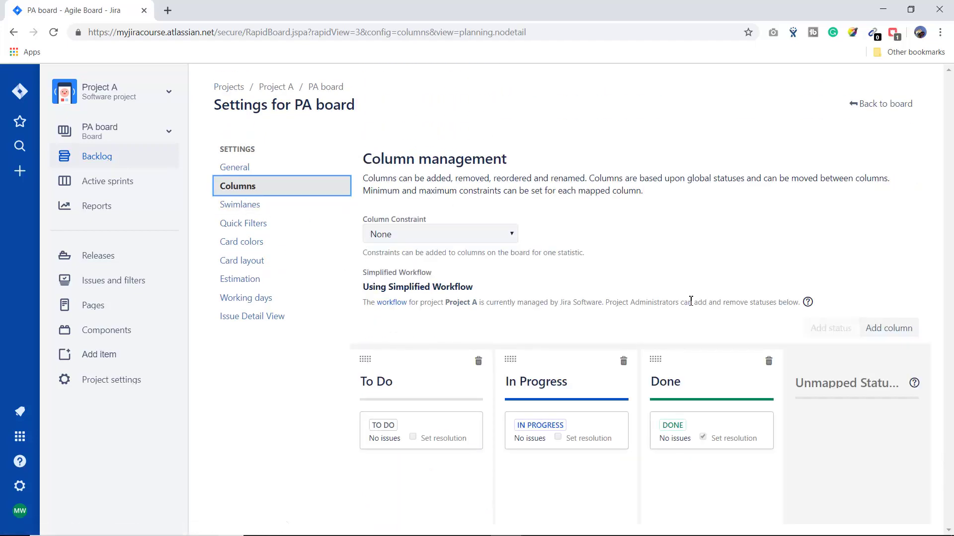
pyautogui.rightClick(124, 180)
pyautogui.click(147, 190)
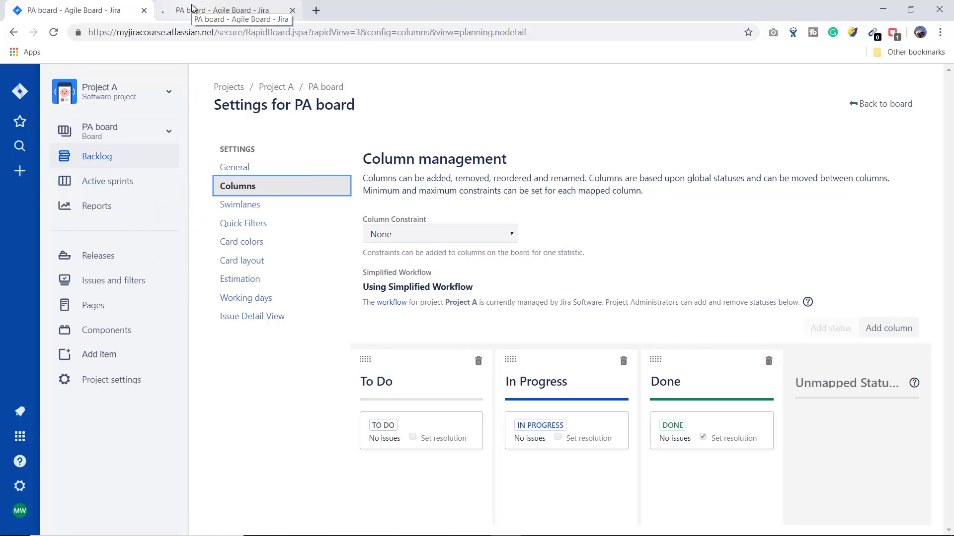
pyautogui.click(193, 7)
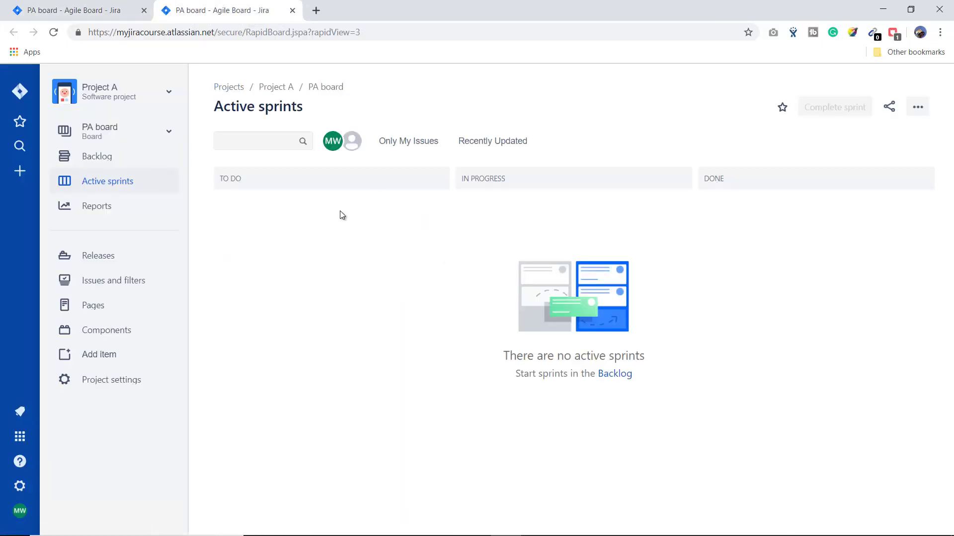
pyautogui.click(65, 10)
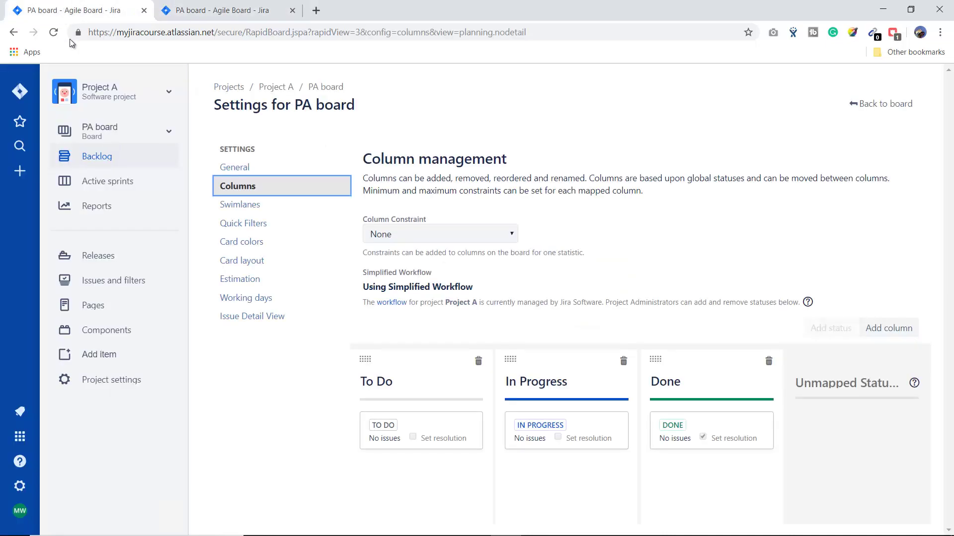
# Open the backlog in another browser tab and create a story named story1
pyautogui.middleClick(136, 159)
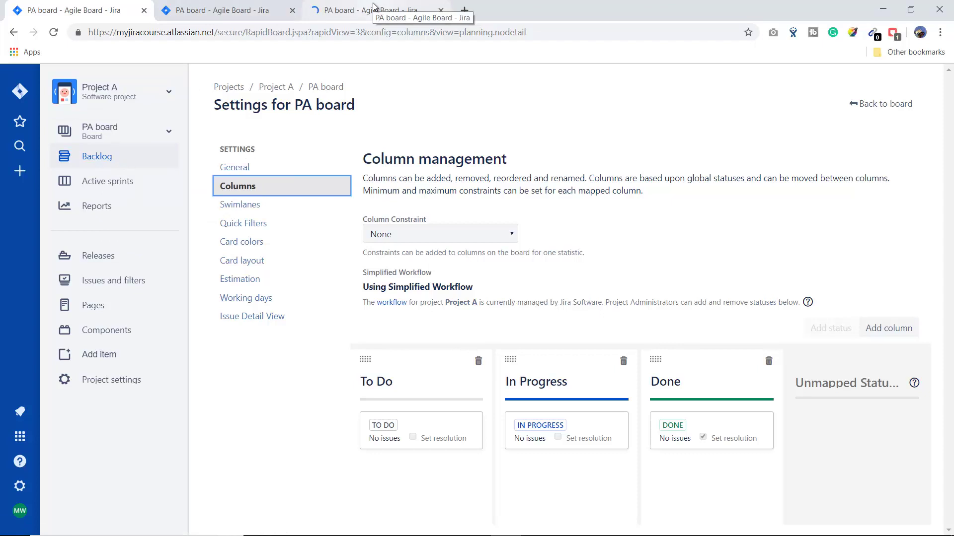
pyautogui.click(373, 7)
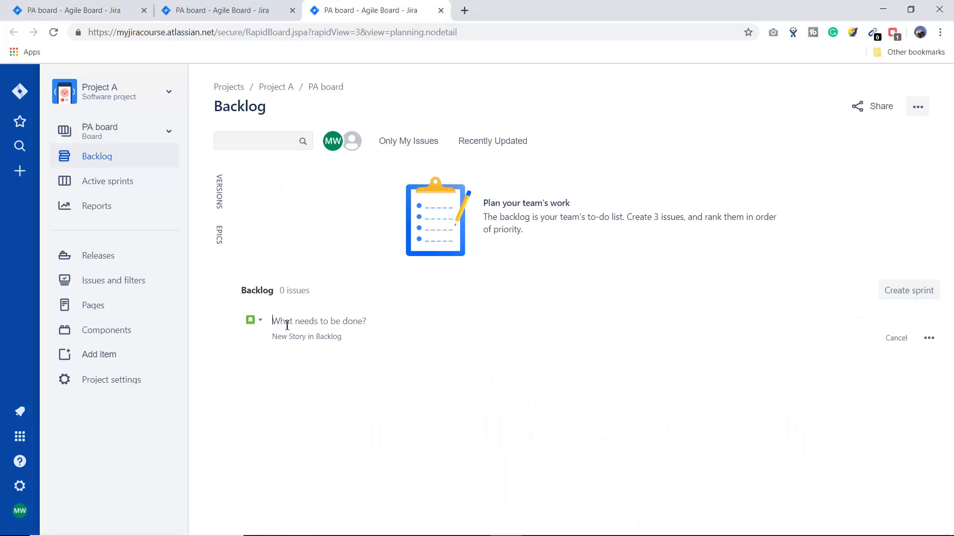
pyautogui.write('story1')
pyautogui.press('Return')
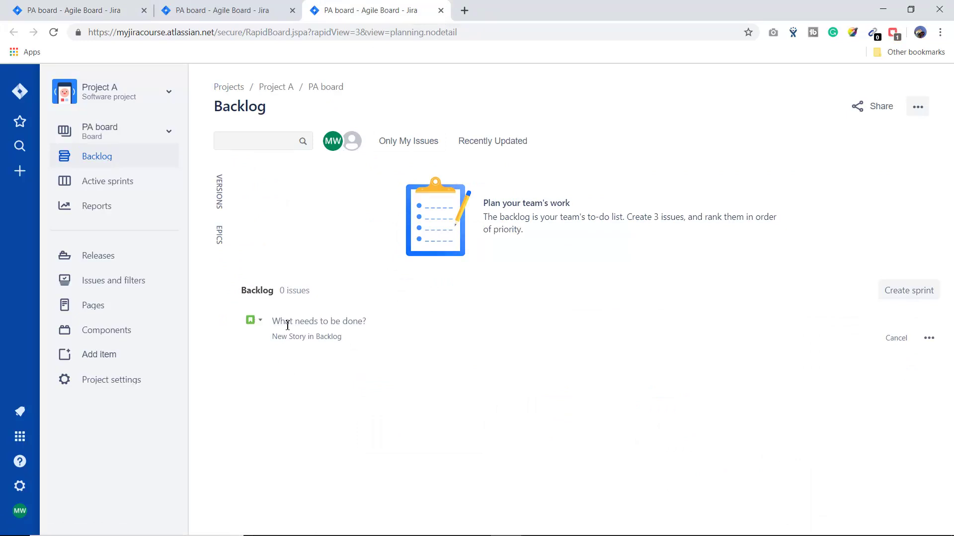
pyautogui.moveTo(276, 318)
pyautogui.mouseDown()
pyautogui.moveTo(288, 240)
pyautogui.moveTo(275, 317)
pyautogui.mouseUp()
# Create a sprint in the backlog, move story1 into it, and dismiss the start-sprint tip
pyautogui.click(910, 290)
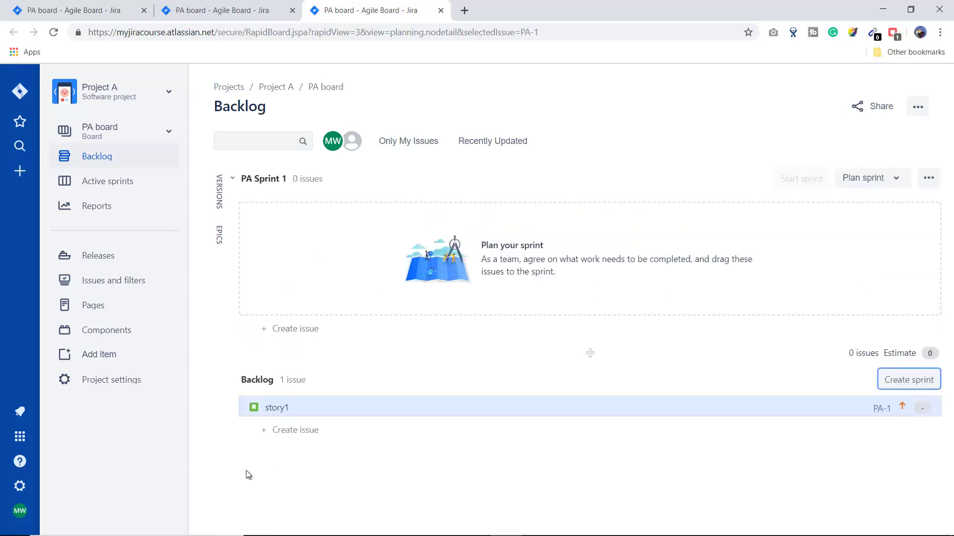
pyautogui.moveTo(298, 411); pyautogui.dragTo(297, 252)
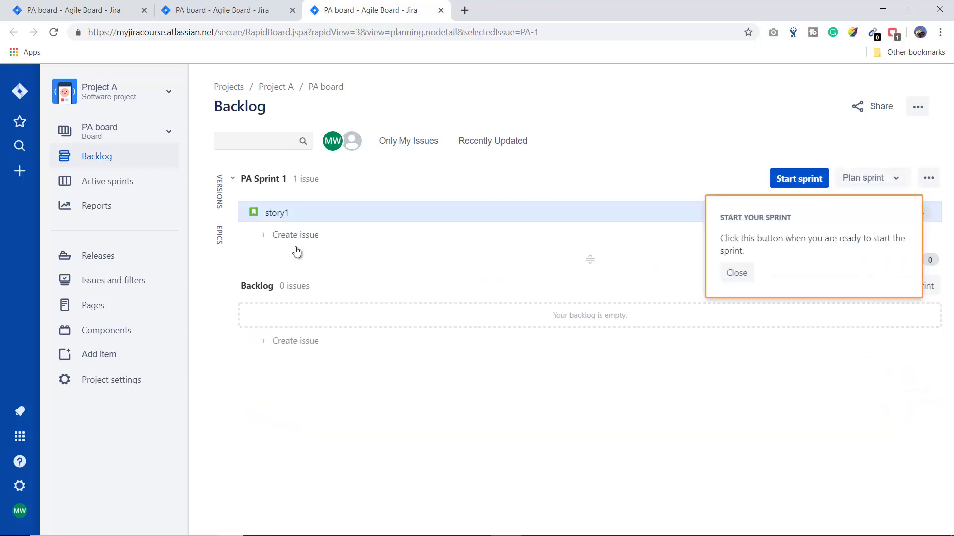
pyautogui.click(729, 274)
# Start PA Sprint 1 with a duration of 2 weeks and dismiss the notification
pyautogui.click(800, 180)
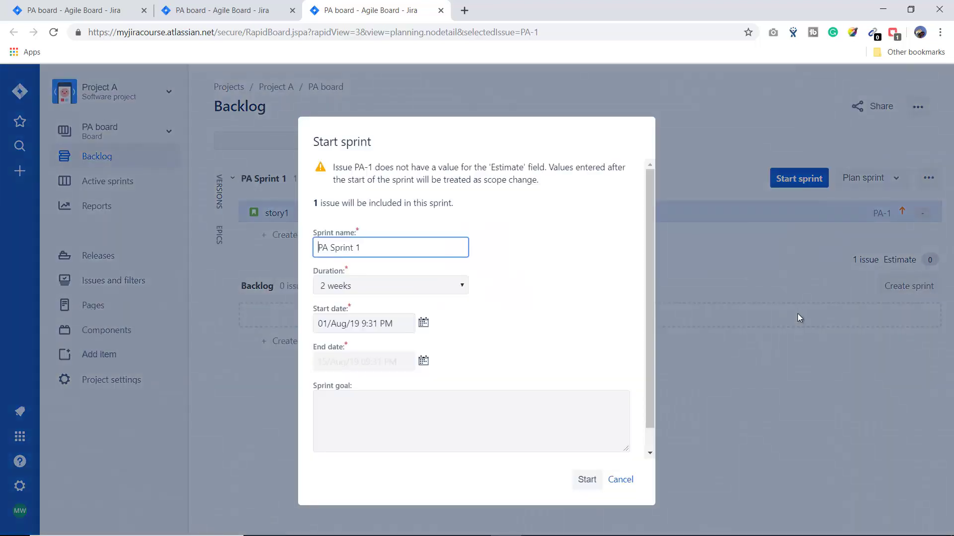
pyautogui.scroll(-1, 463, 317)
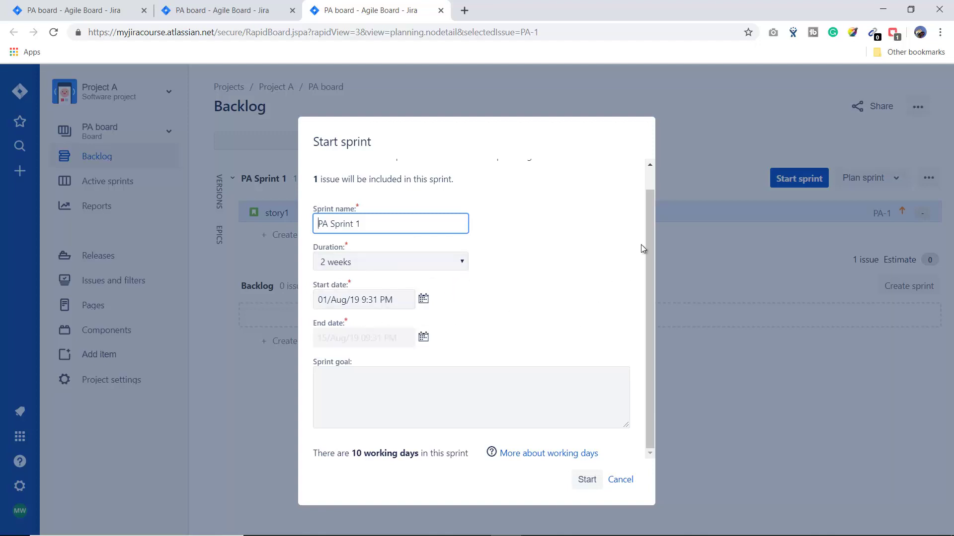
pyautogui.moveTo(649, 254); pyautogui.dragTo(651, 294)
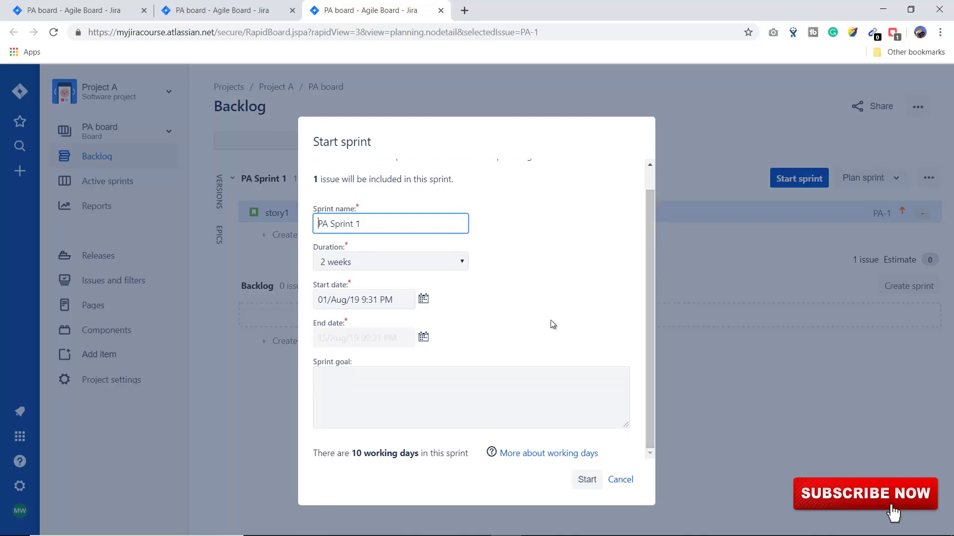
pyautogui.click(586, 480)
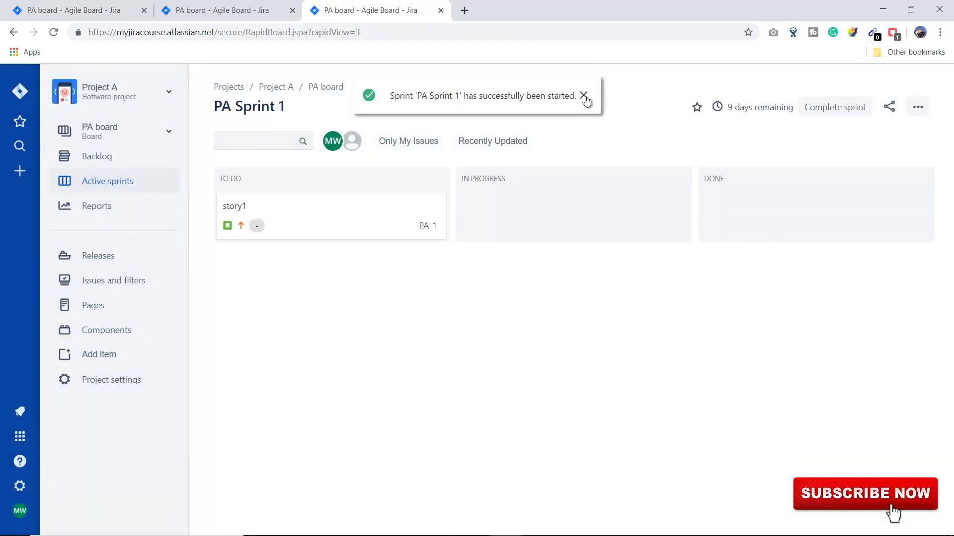
pyautogui.click(584, 96)
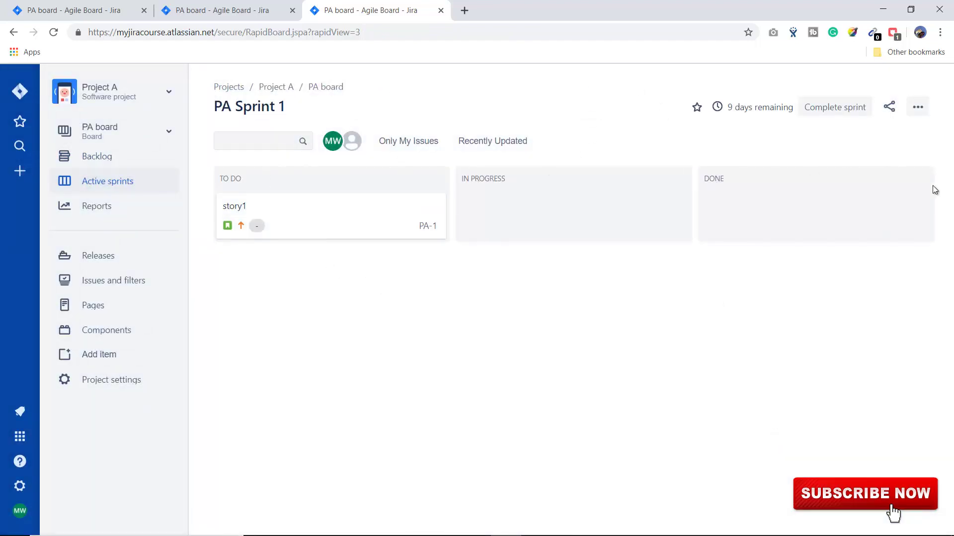
# Open the PA board from the project's board list and view the General page of its board settings
pyautogui.click(109, 141)
pyautogui.click(95, 223)
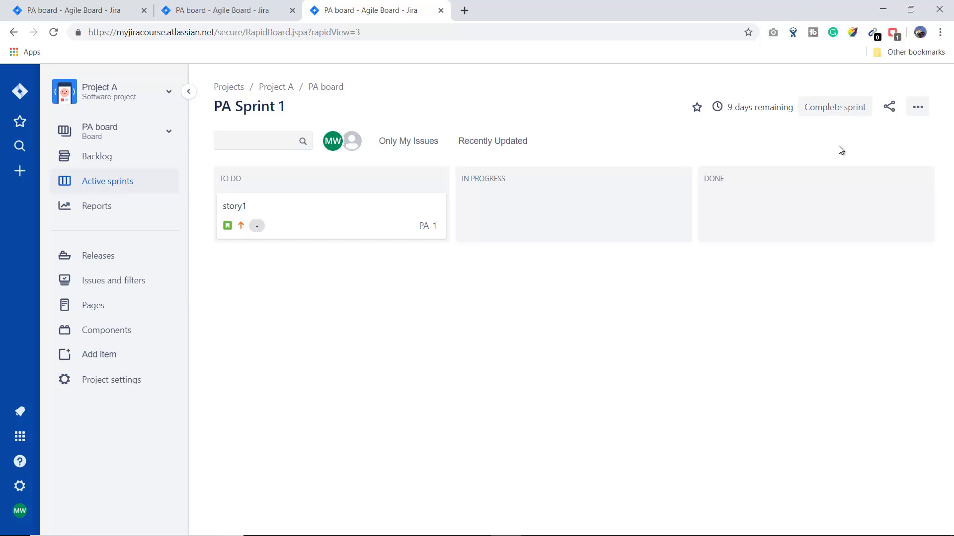
pyautogui.click(920, 109)
pyautogui.click(864, 134)
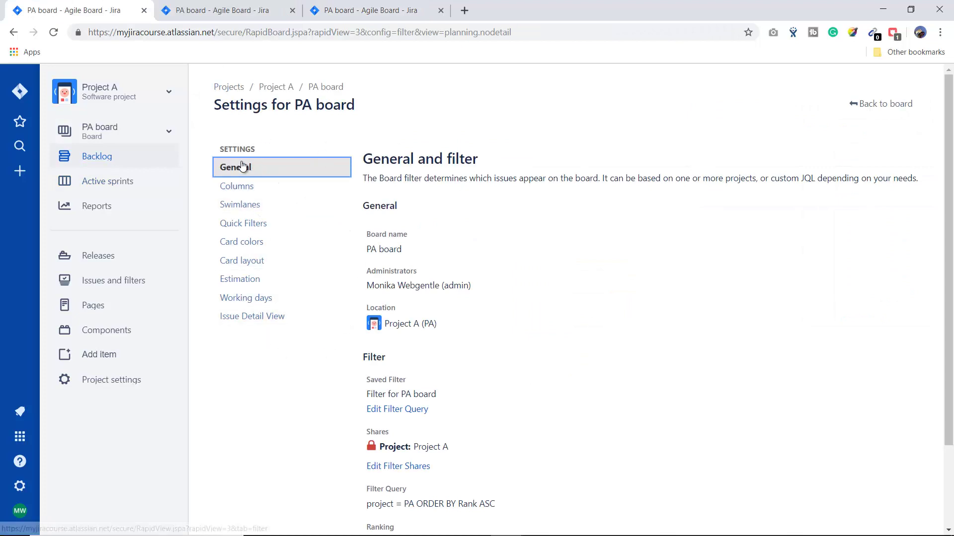
# View the board's Swimlanes, Quick Filters, Card colors, Card layout, Estimation, Working days and Issue Detail View settings, and check the board list
pyautogui.click(259, 206)
pyautogui.click(261, 224)
pyautogui.click(258, 243)
pyautogui.click(258, 261)
pyautogui.click(257, 291)
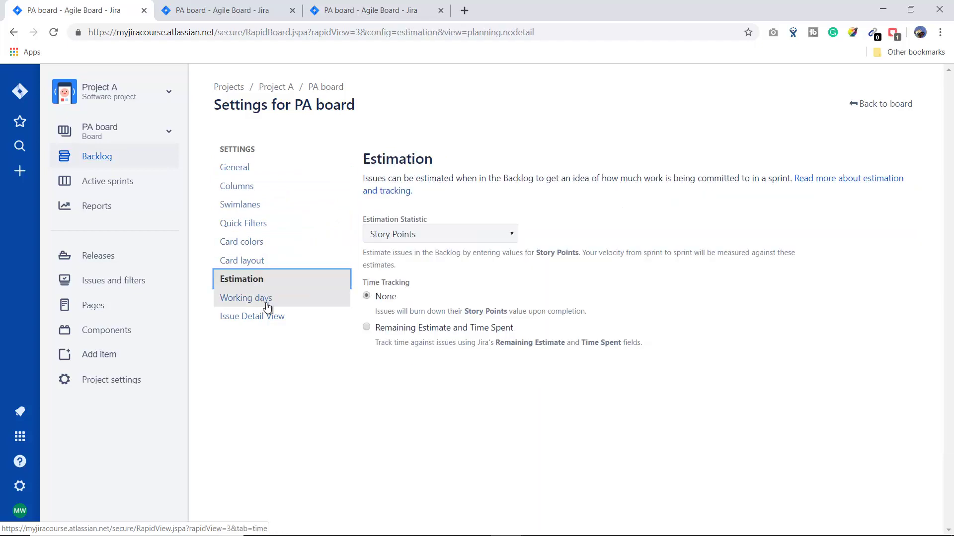
pyautogui.click(259, 298)
pyautogui.click(262, 317)
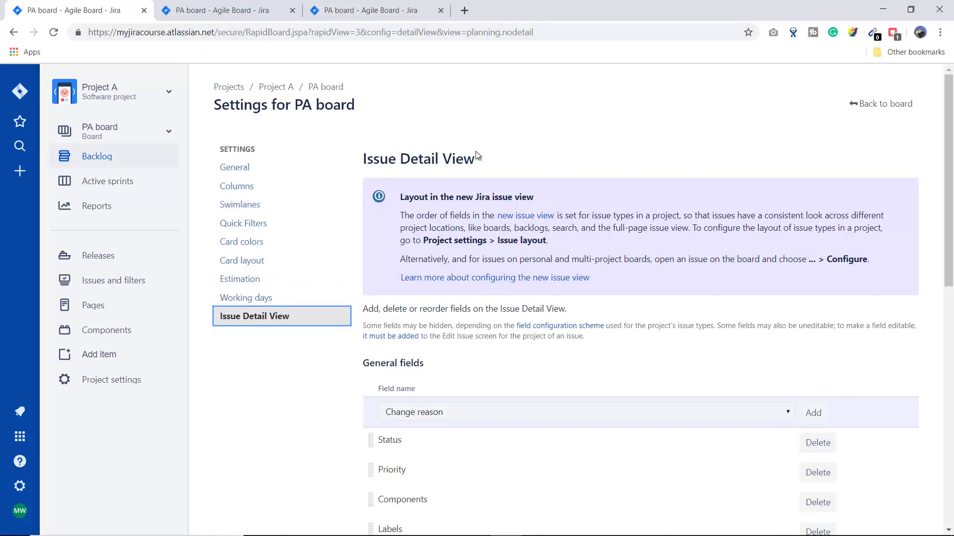
pyautogui.click(99, 130)
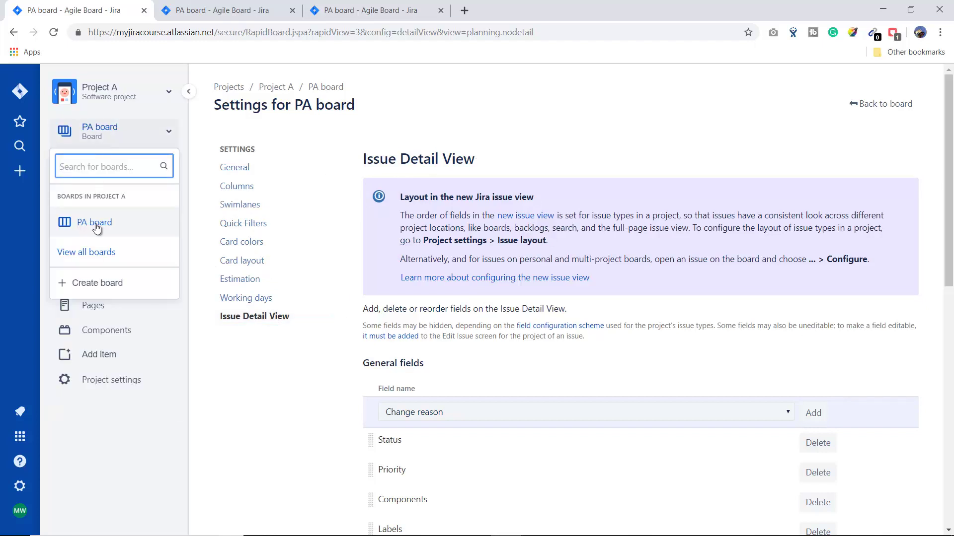
pyautogui.click(249, 219)
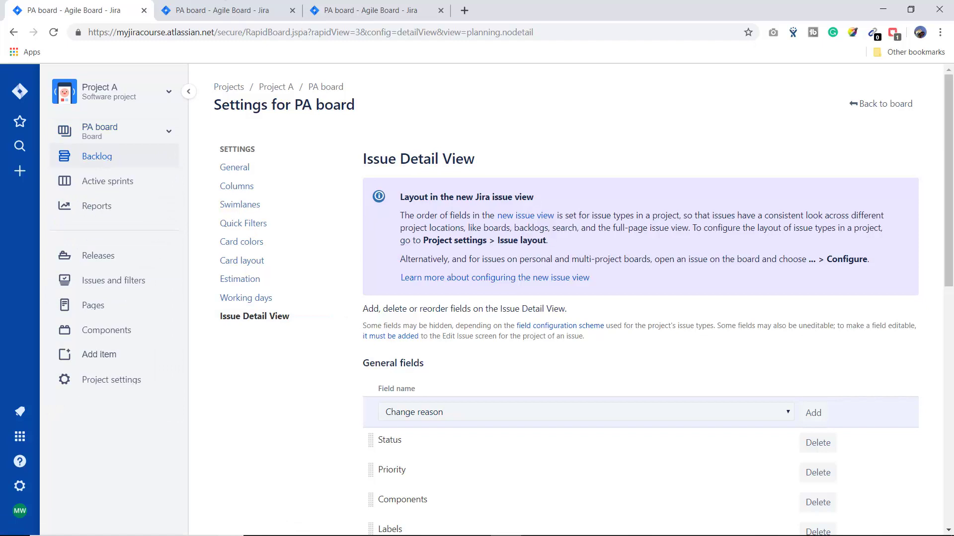
# Close the two extra PA board browser tabs and go to the list of all projects
pyautogui.click(293, 11)
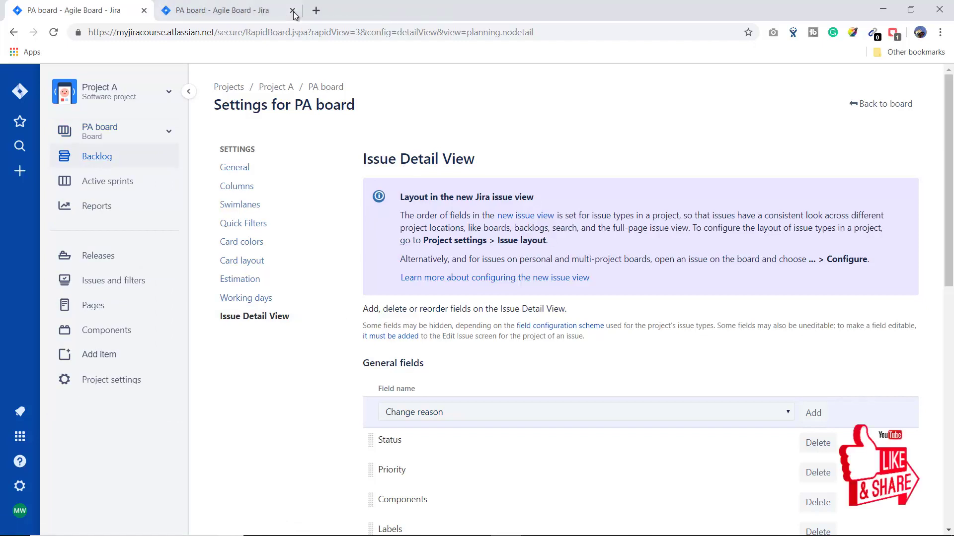
pyautogui.click(292, 10)
pyautogui.click(18, 93)
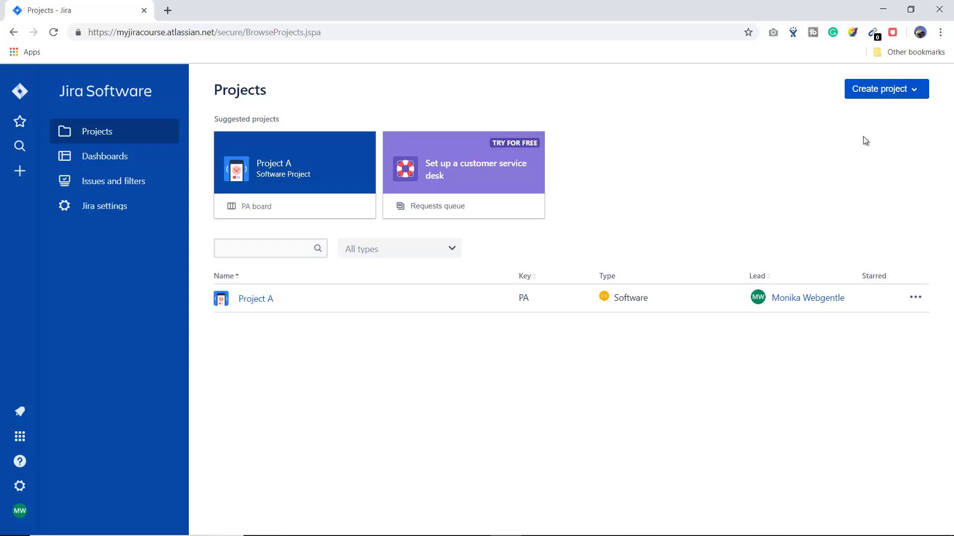
# View the classic and next-gen options for creating a project, without choosing either
pyautogui.click(876, 94)
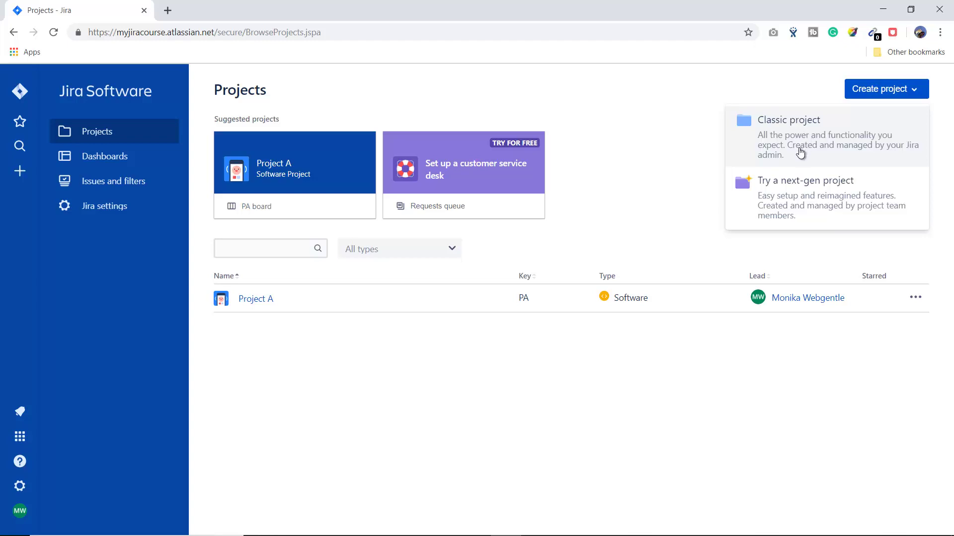
pyautogui.click(373, 357)
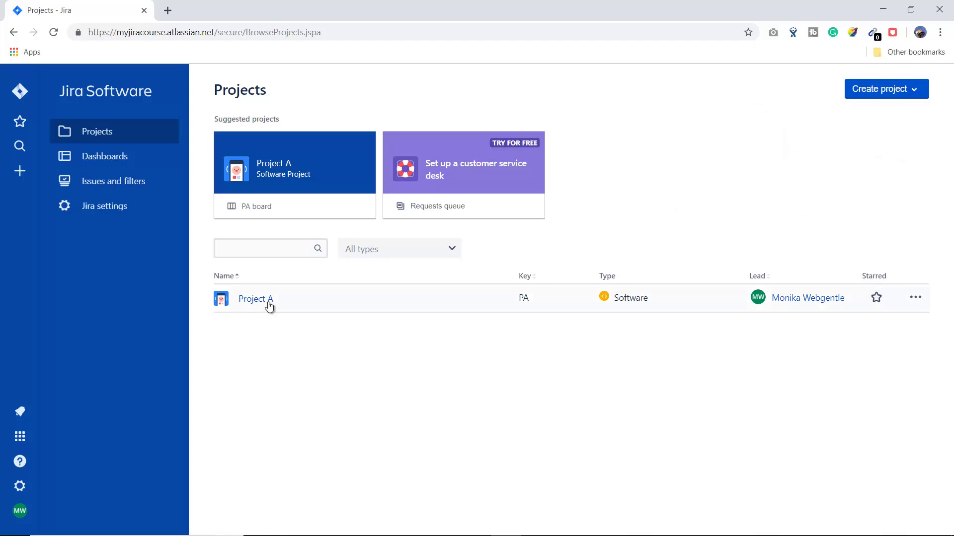
pyautogui.click(889, 92)
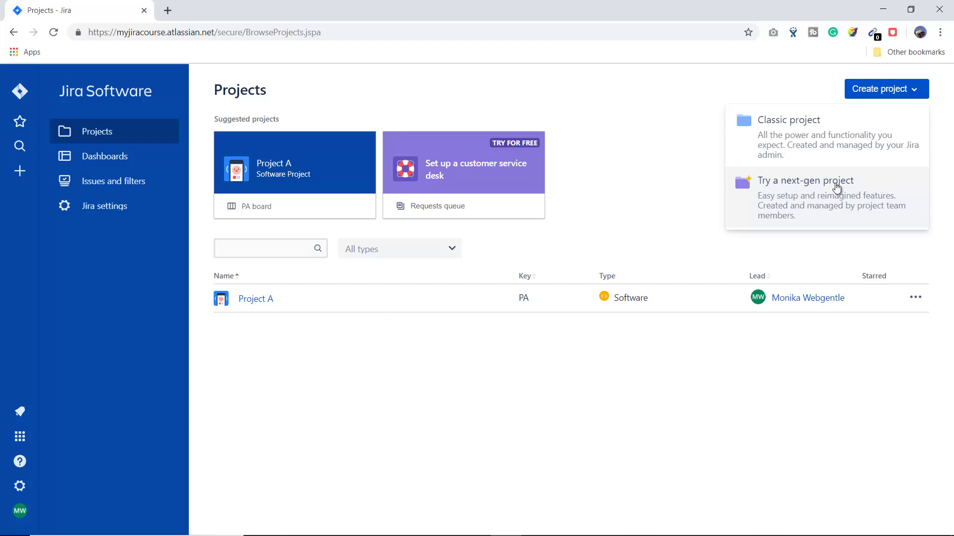
pyautogui.click(519, 368)
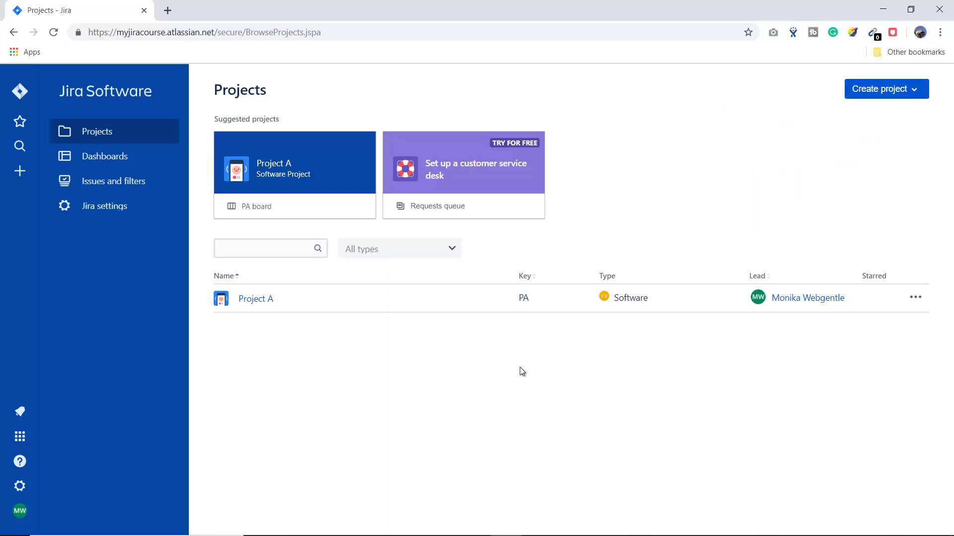